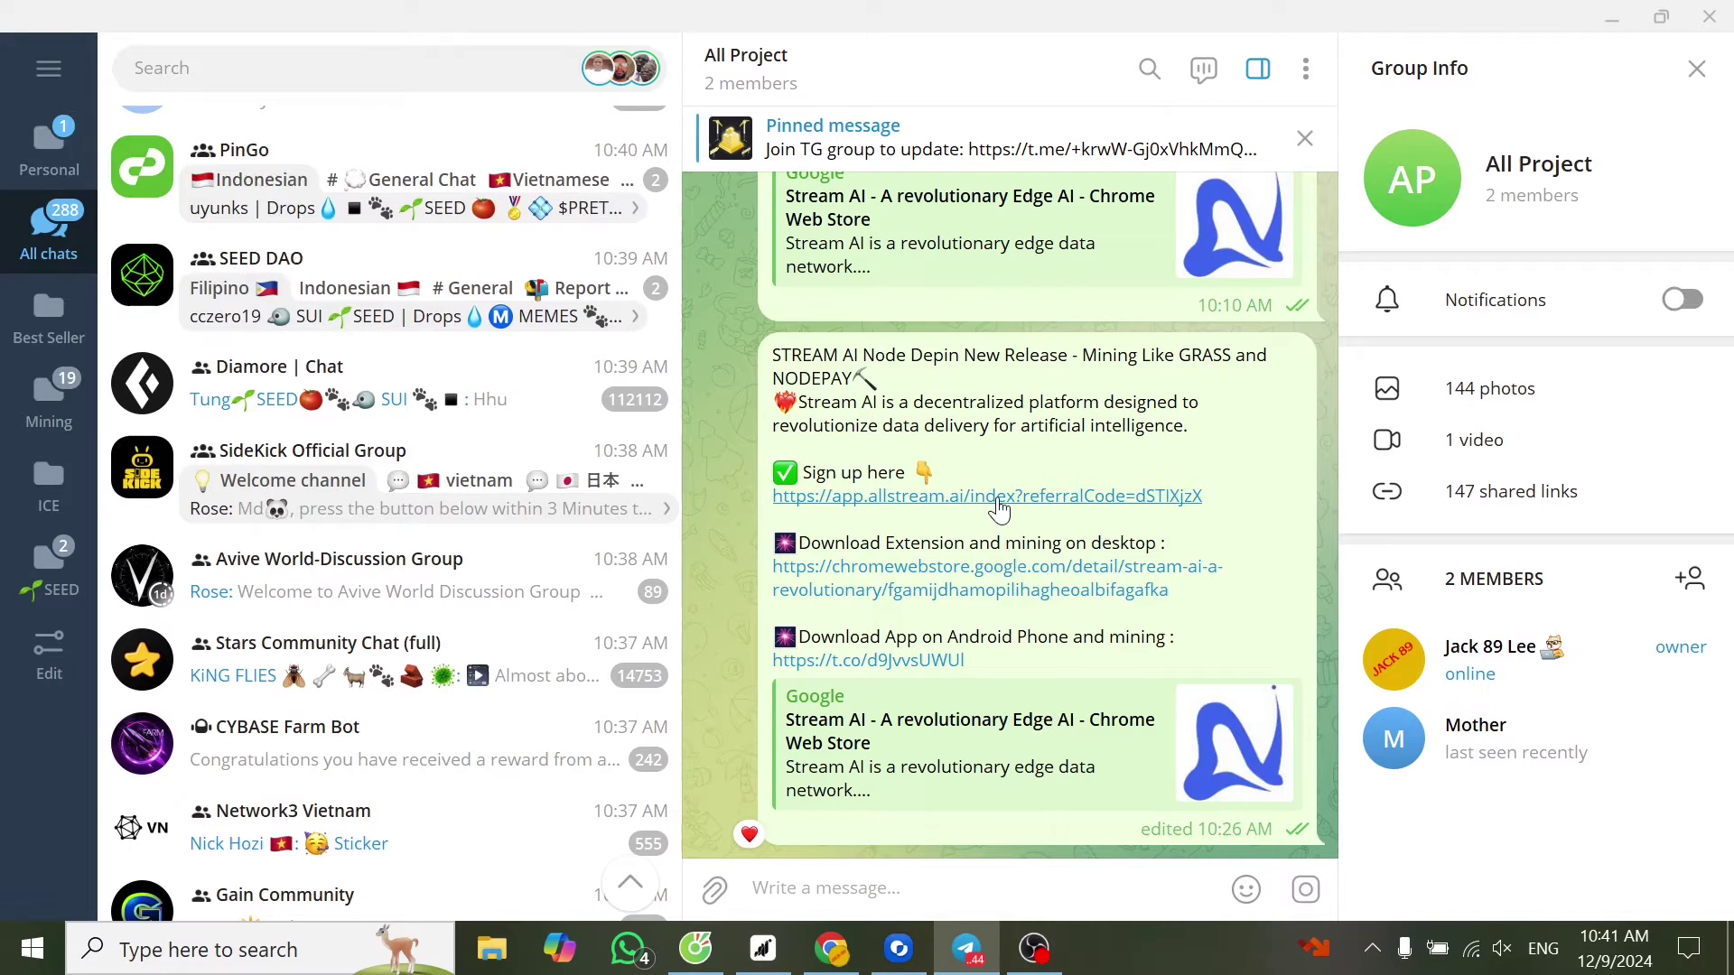
Copy the app.allstream.ai sign-up link from the Stream AI post in the All Project chat
right_click(998, 510)
left_click(1124, 662)
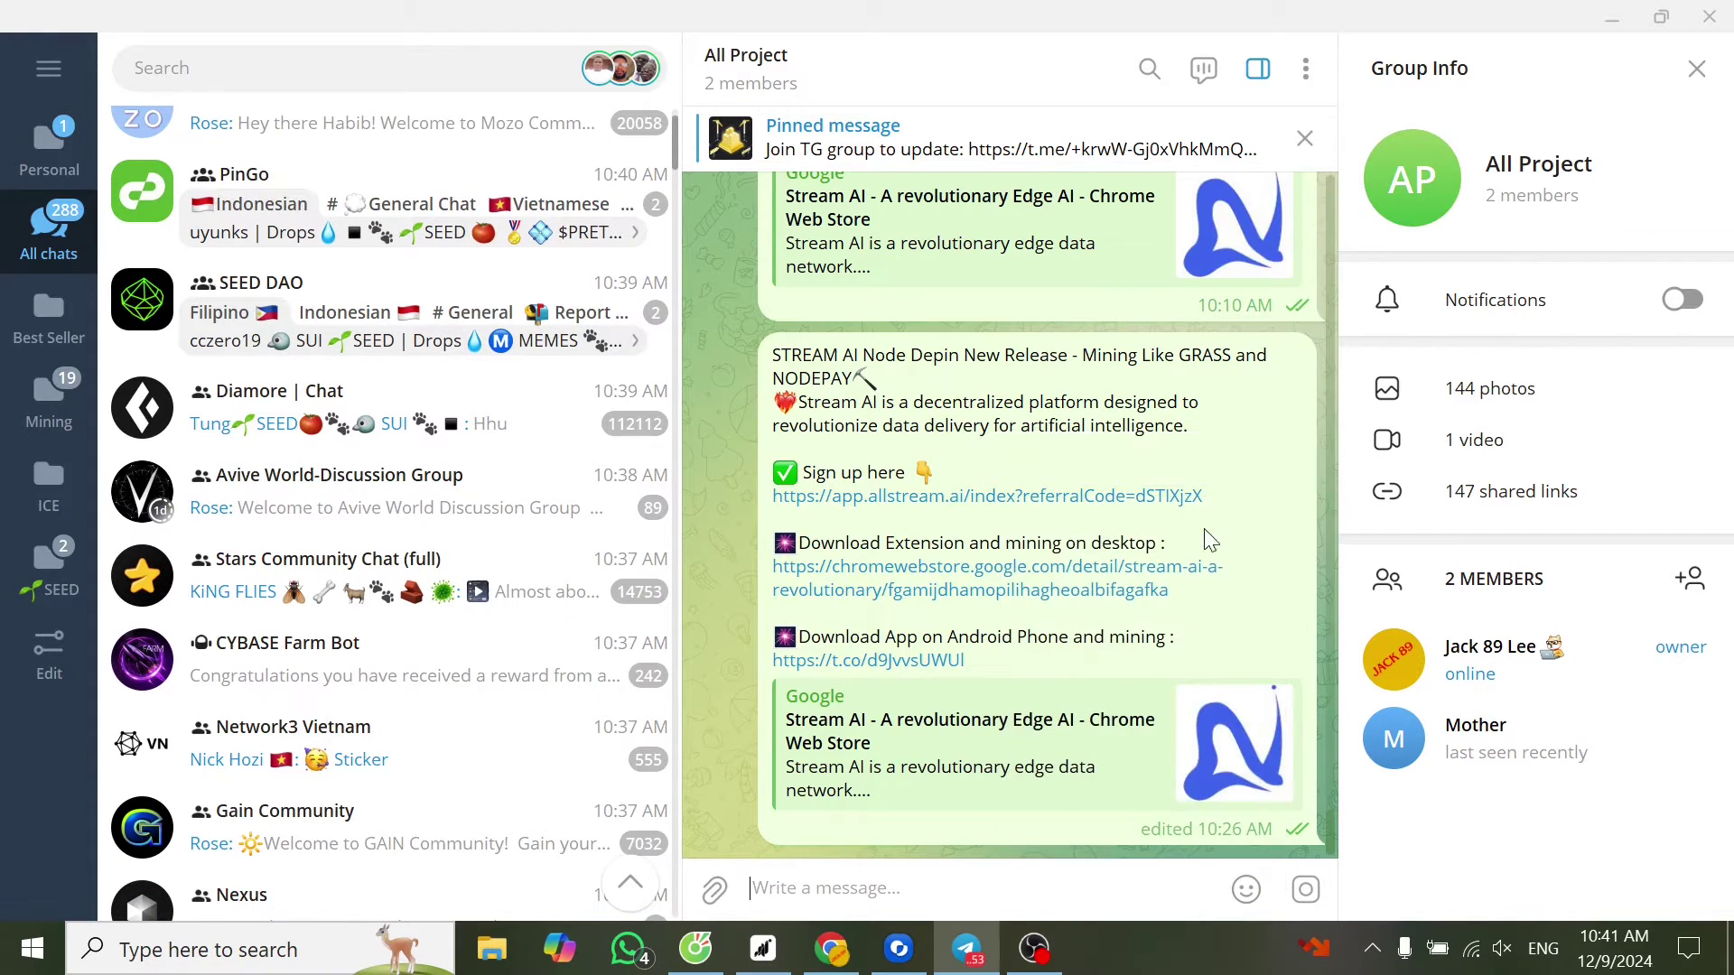
In the browser's Stream AI Register form, enter the account e-mail and password, then request a verification code
left_click(849, 950)
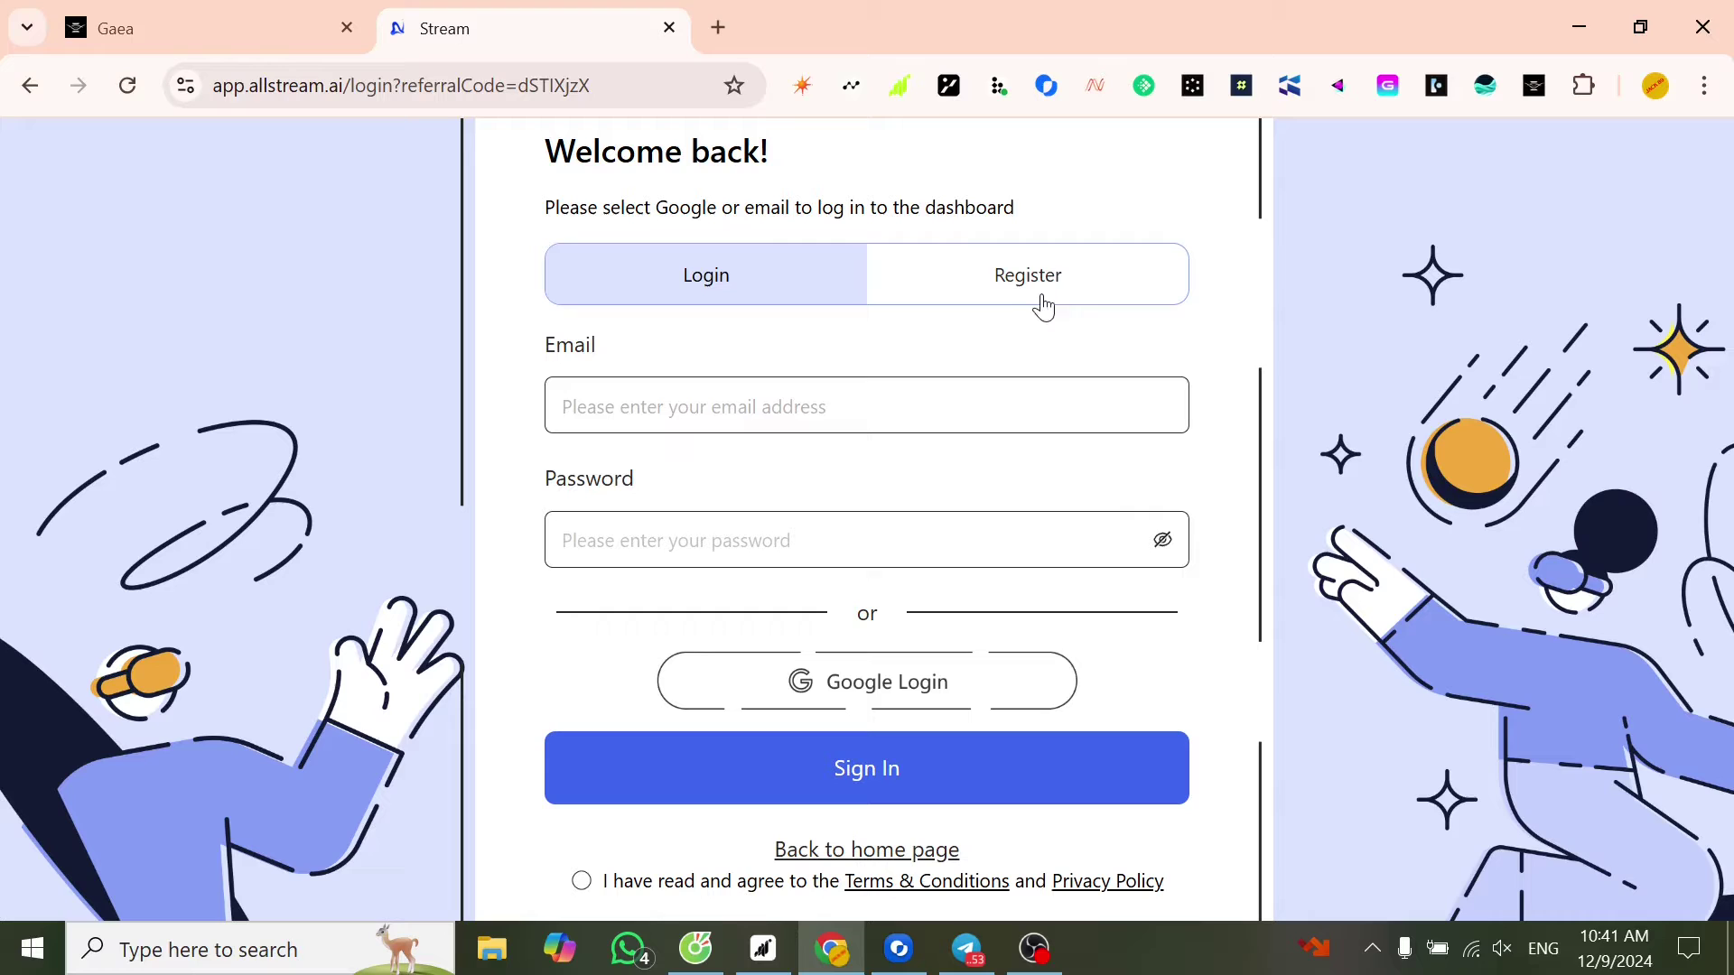
left_click(1008, 290)
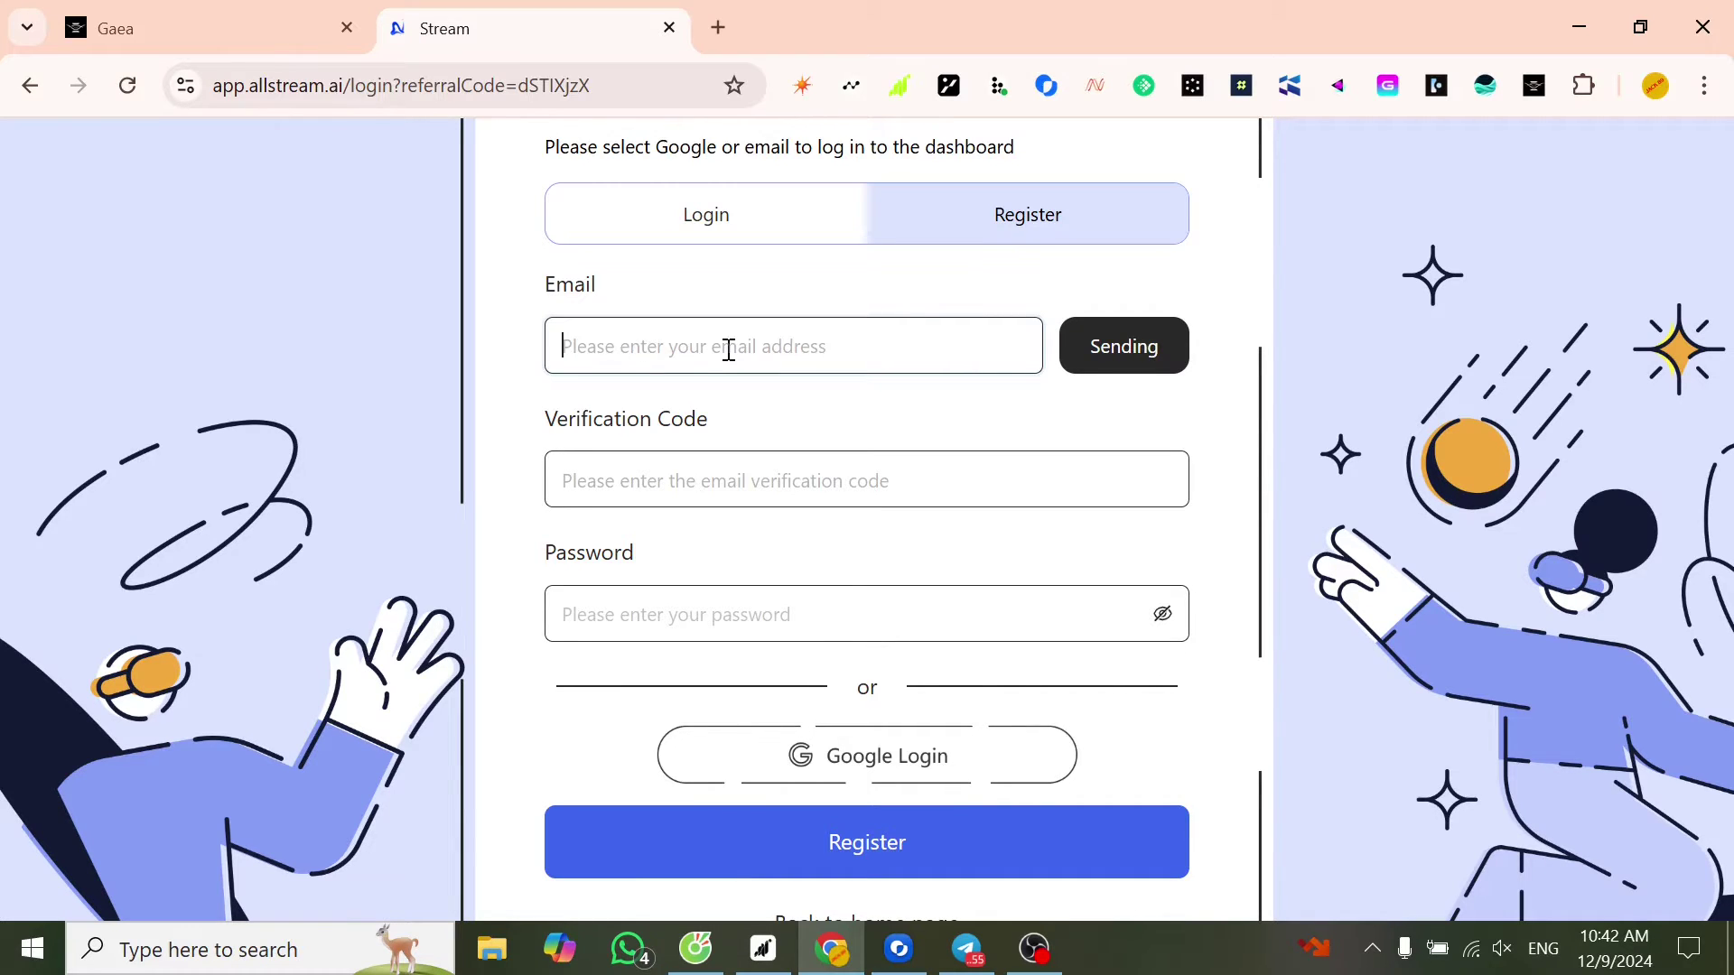
left_click(729, 350)
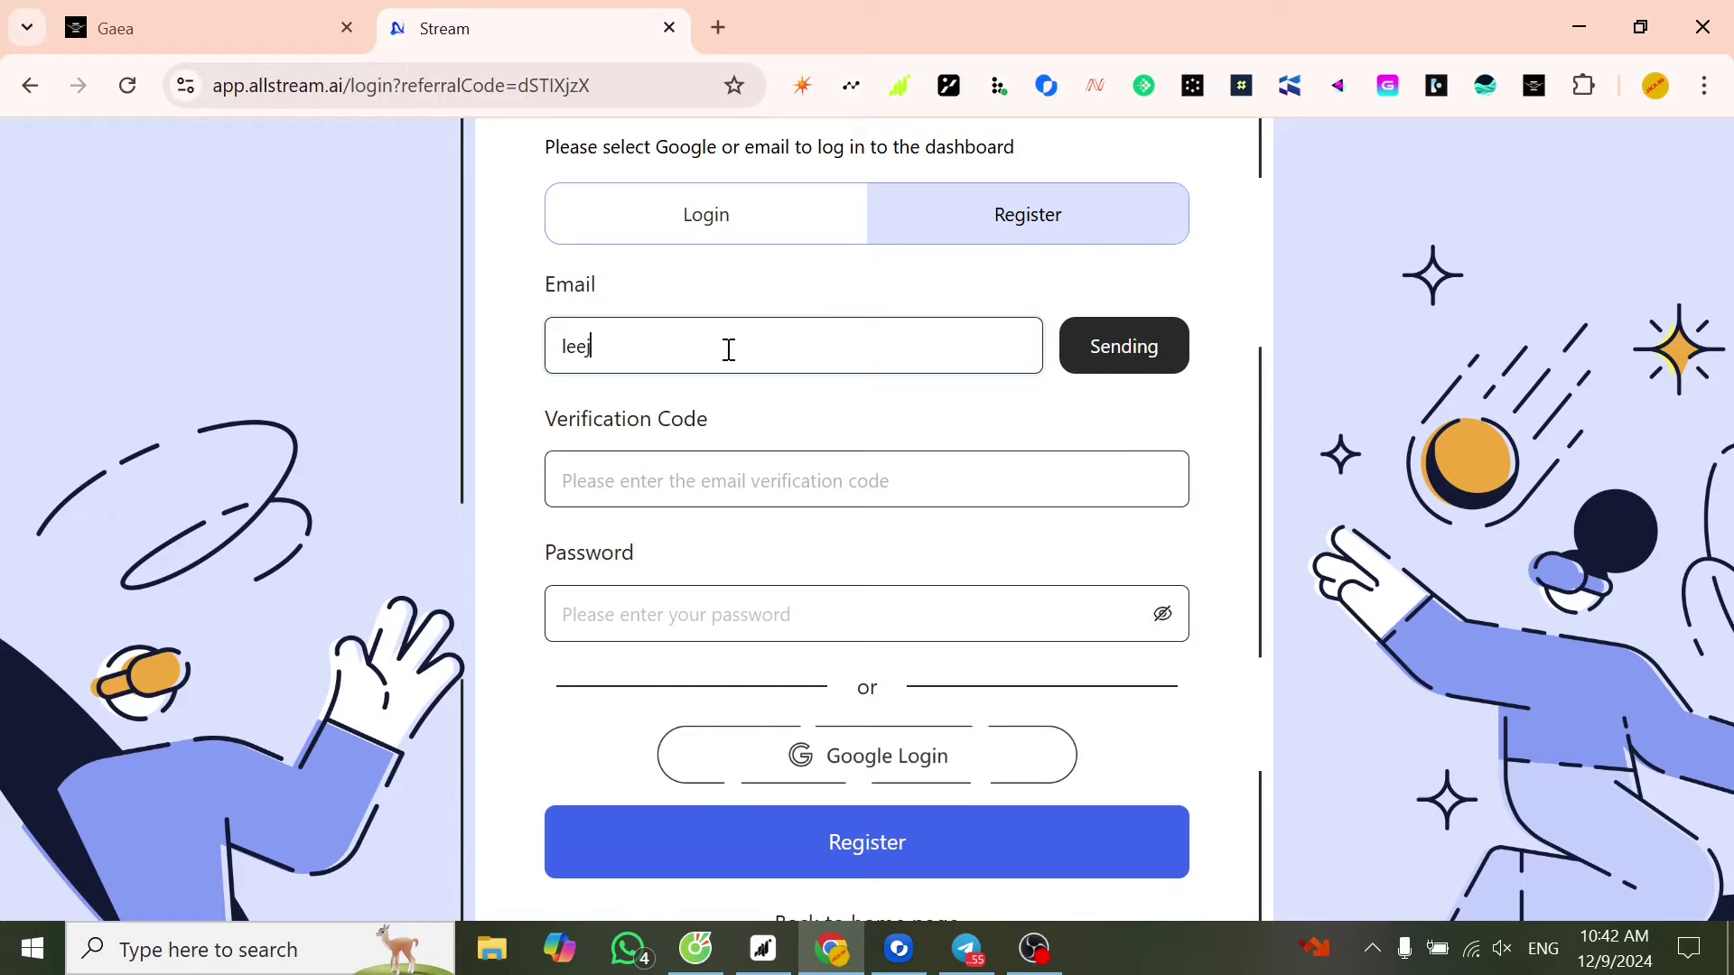
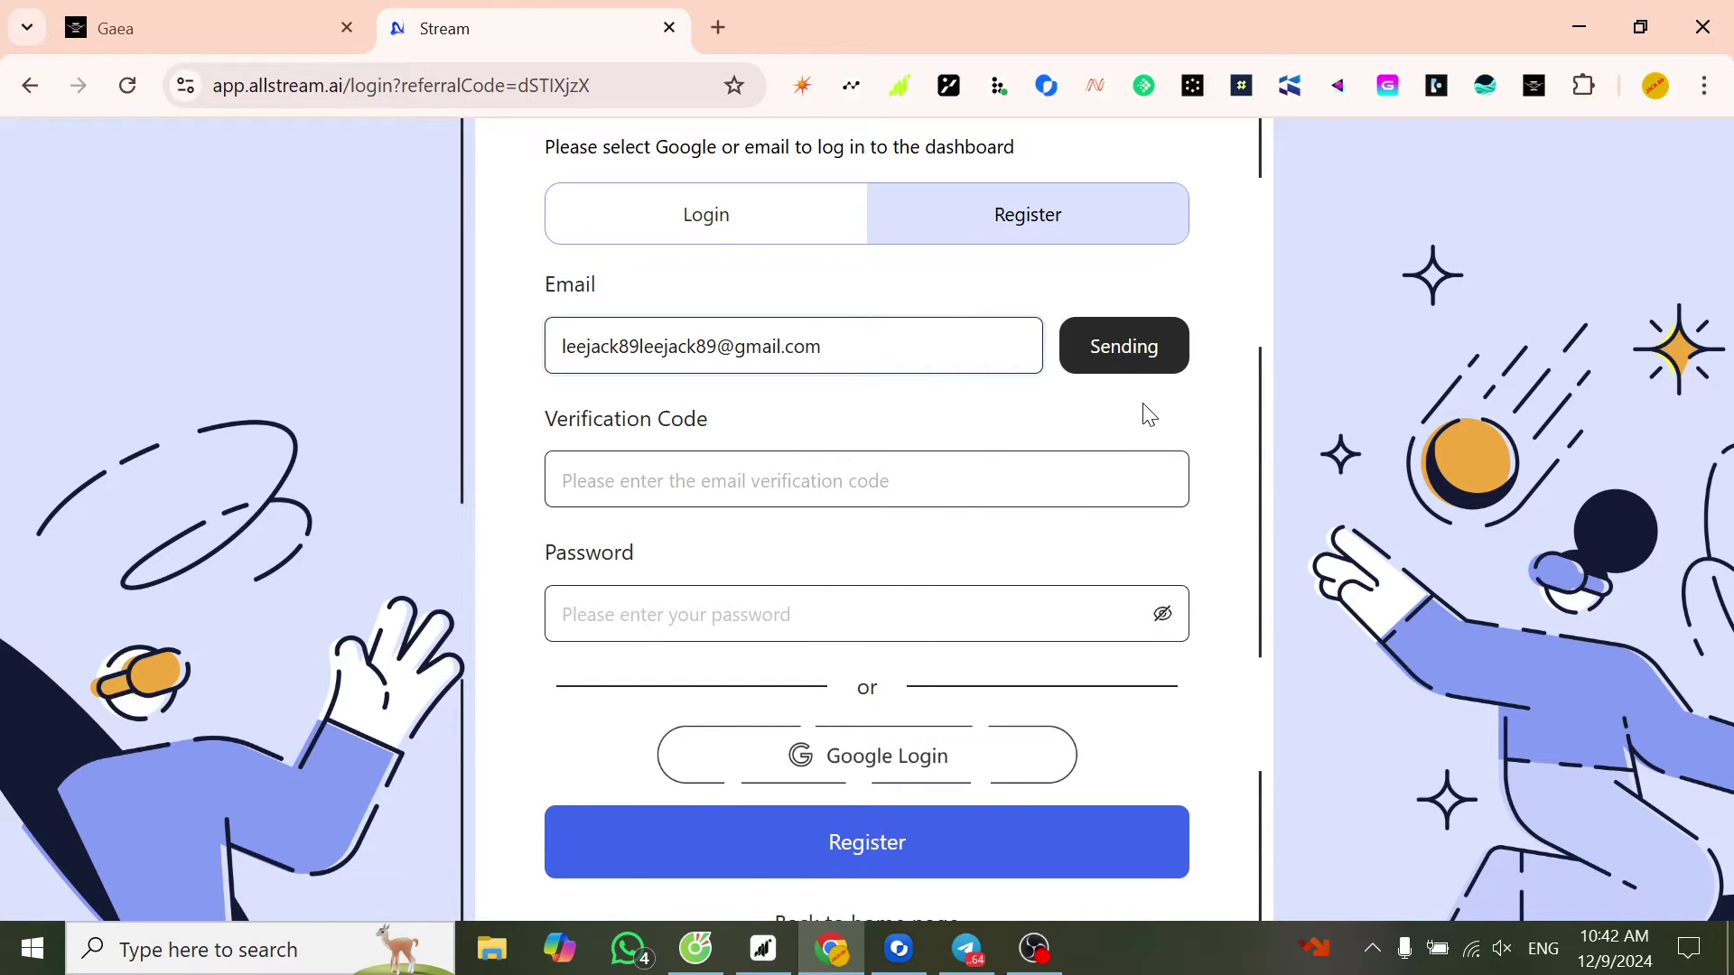
left_click(618, 610)
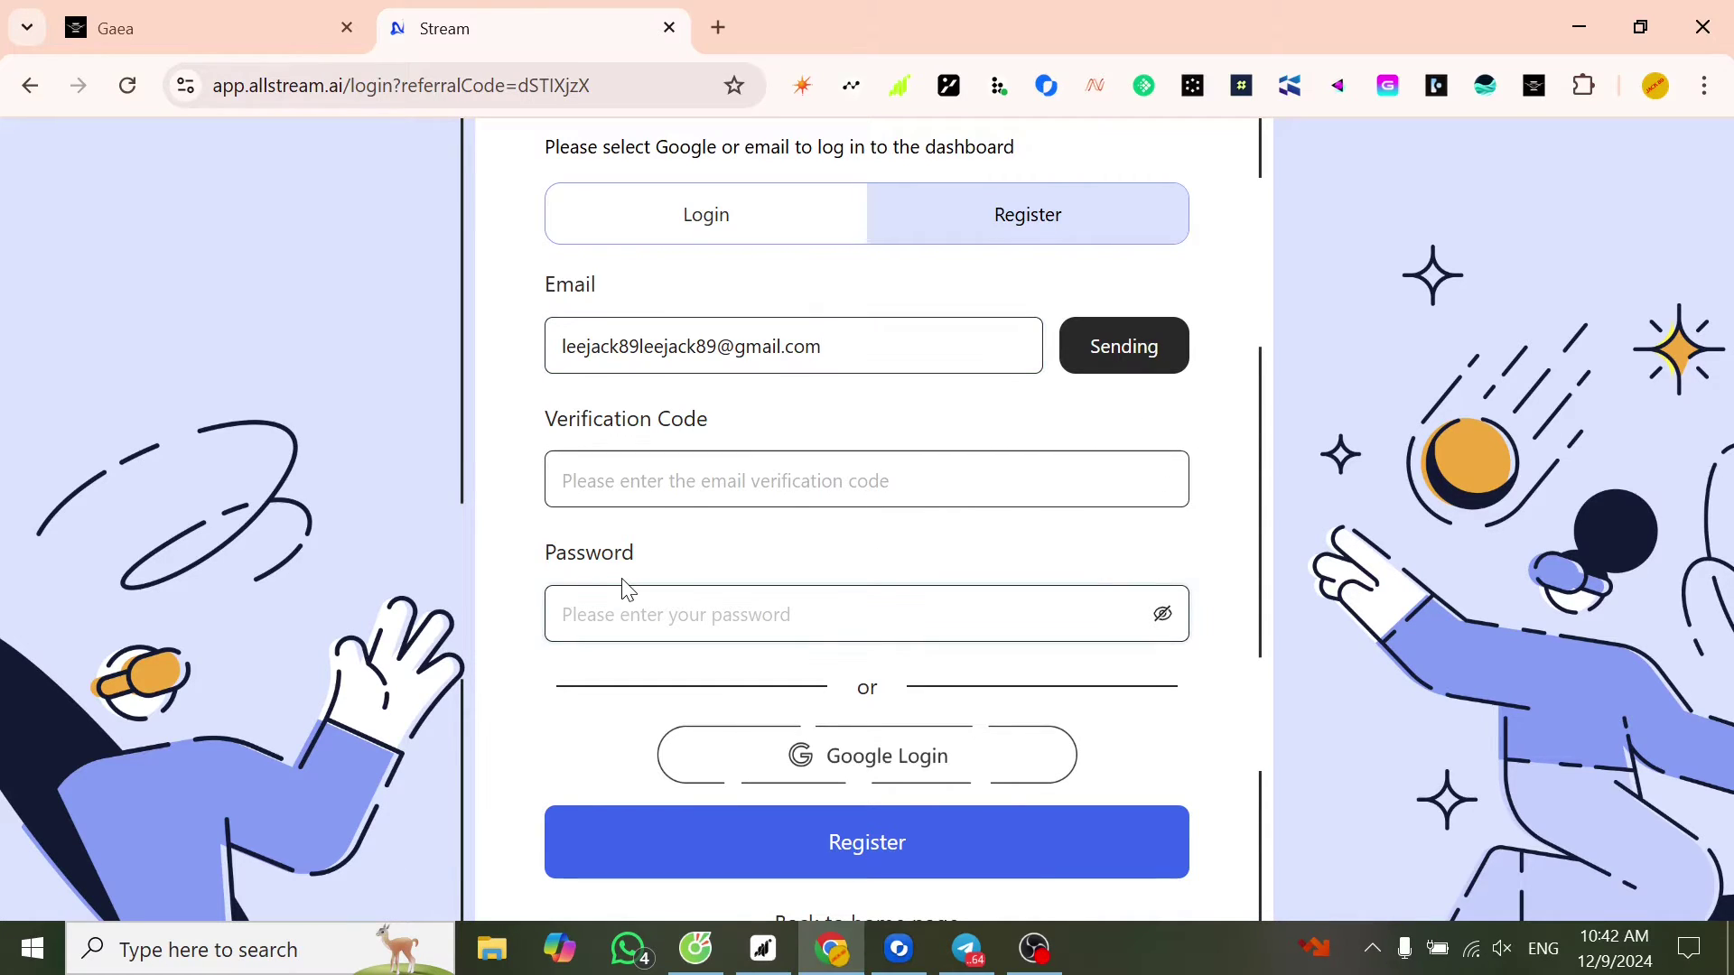
type("•••••••••")
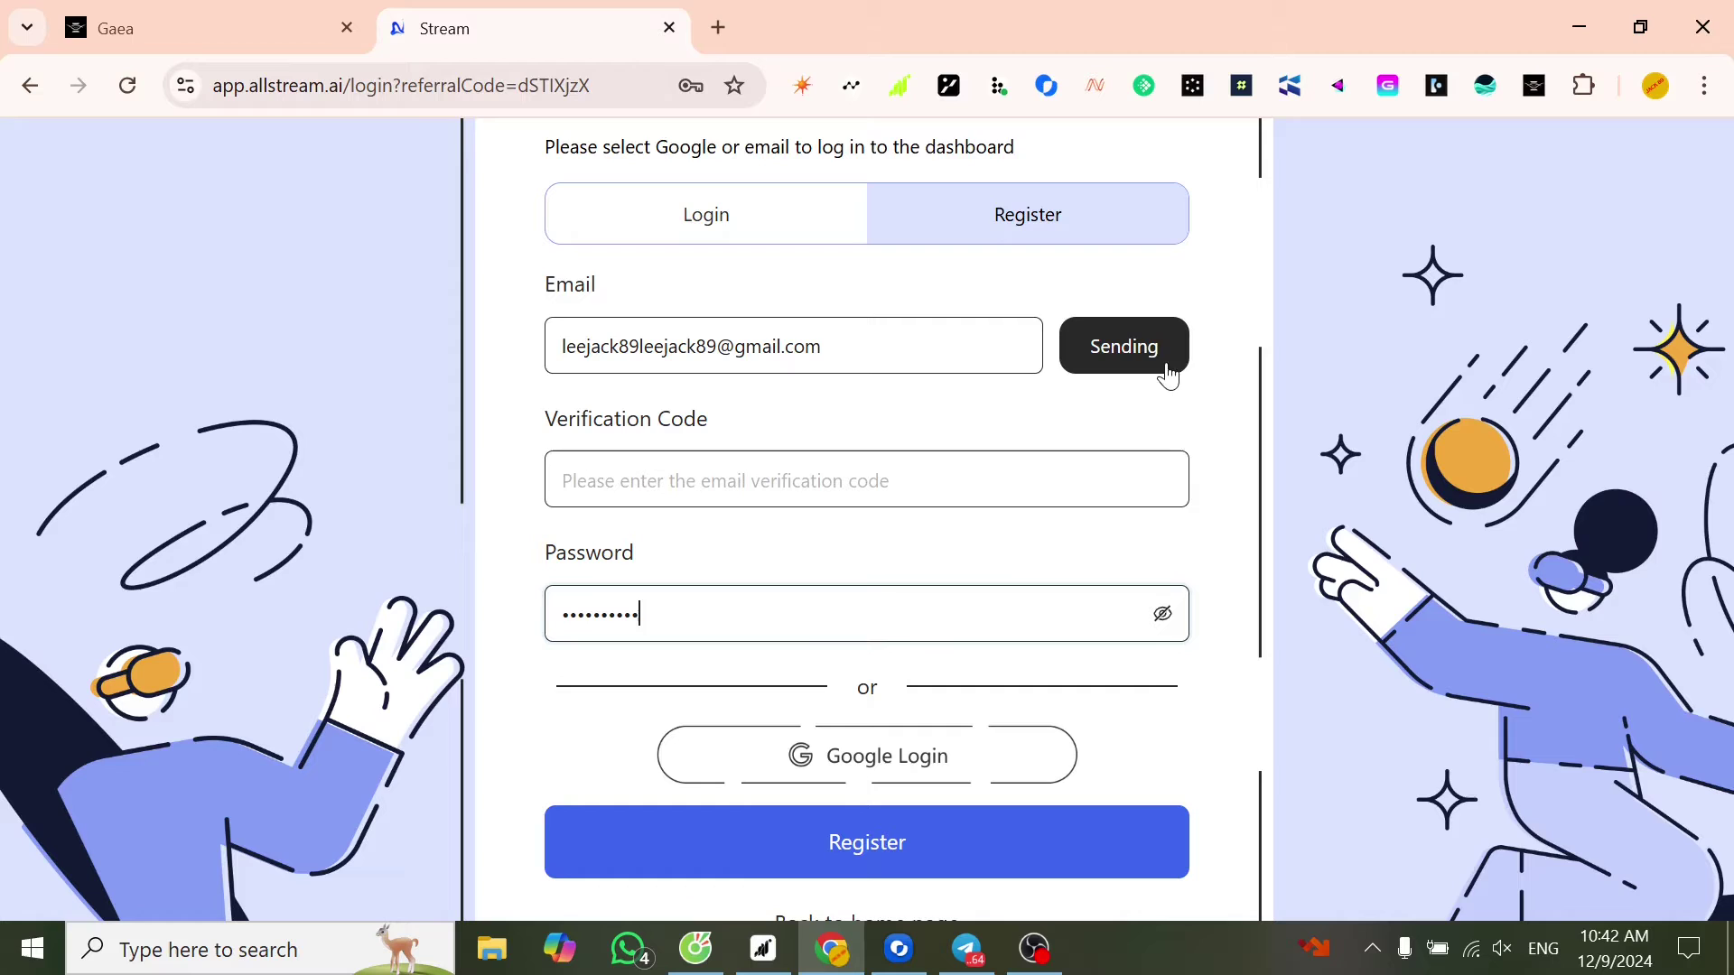
left_click(1136, 358)
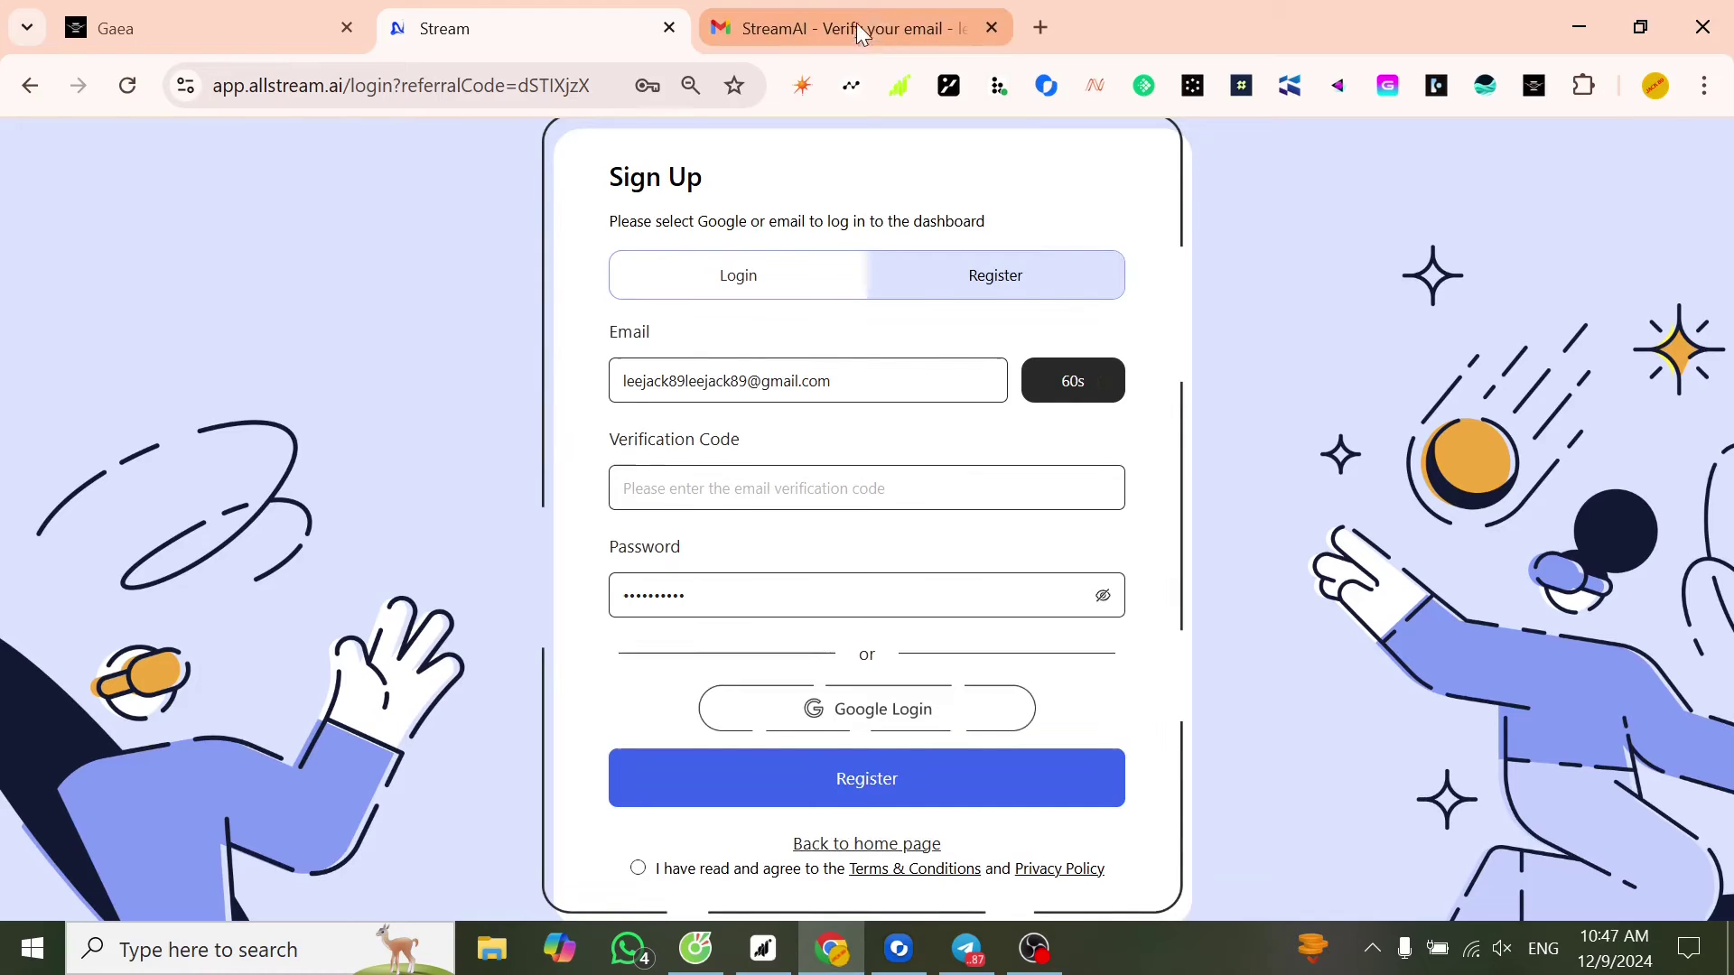
Read the code in the newest 'StreamAI - Verify your email' message, then go back to the Stream tab
left_click(867, 27)
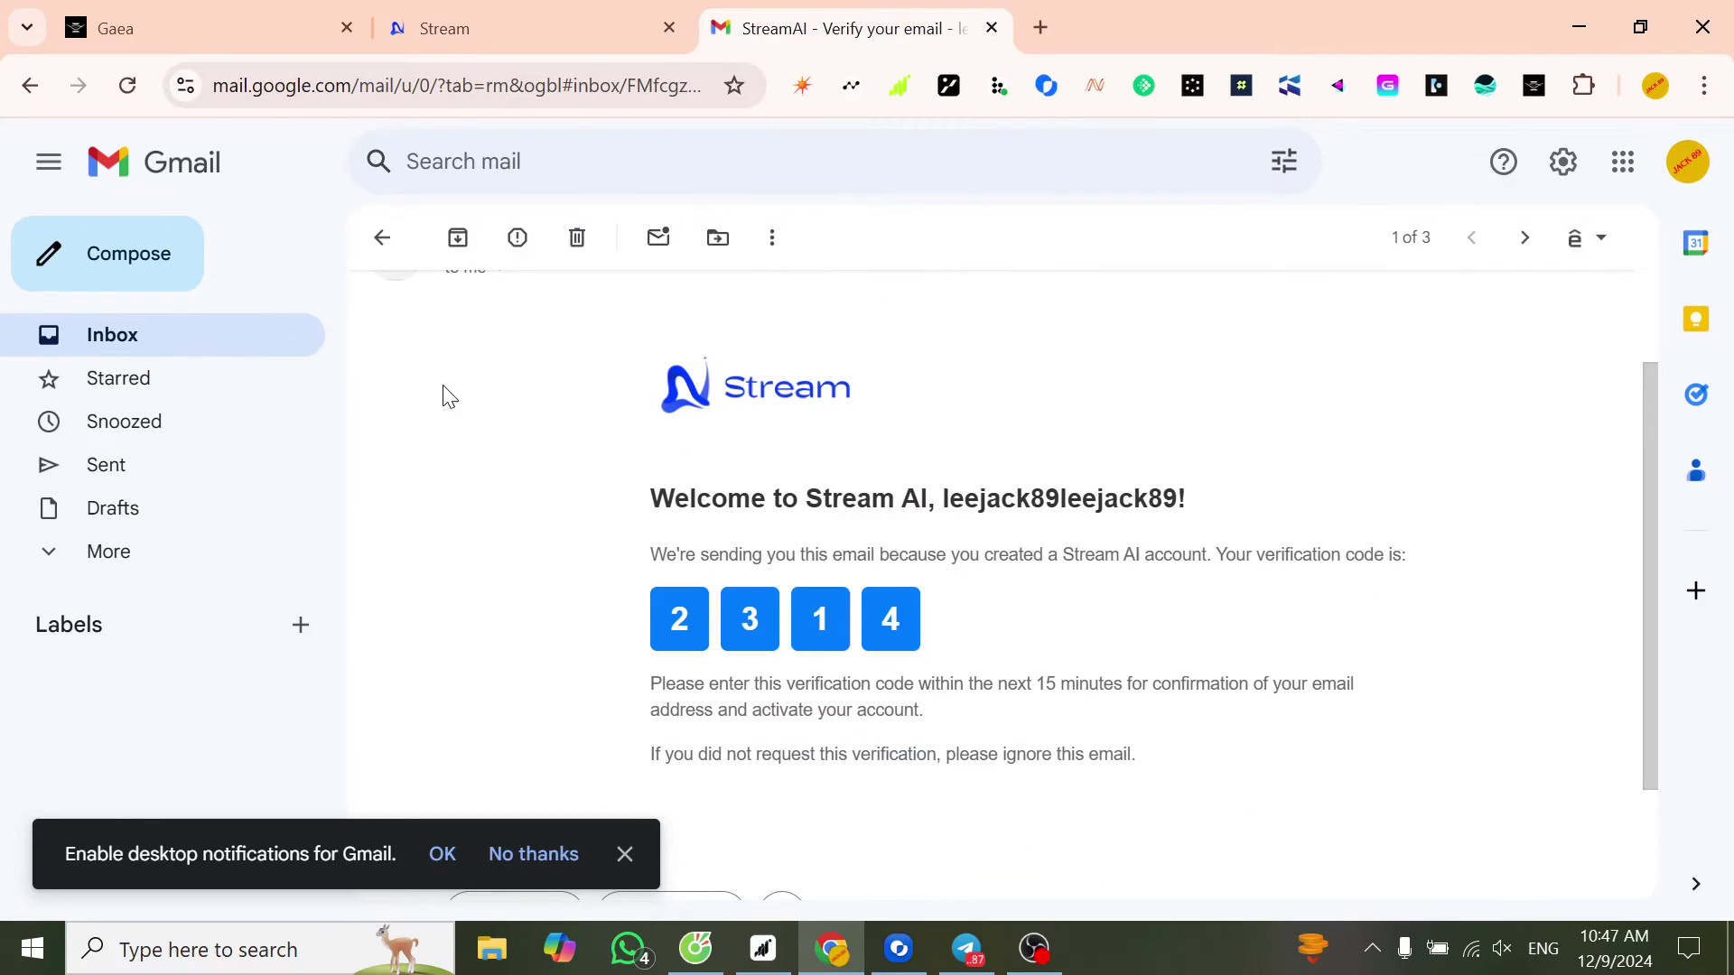
left_click(158, 336)
left_click(778, 378)
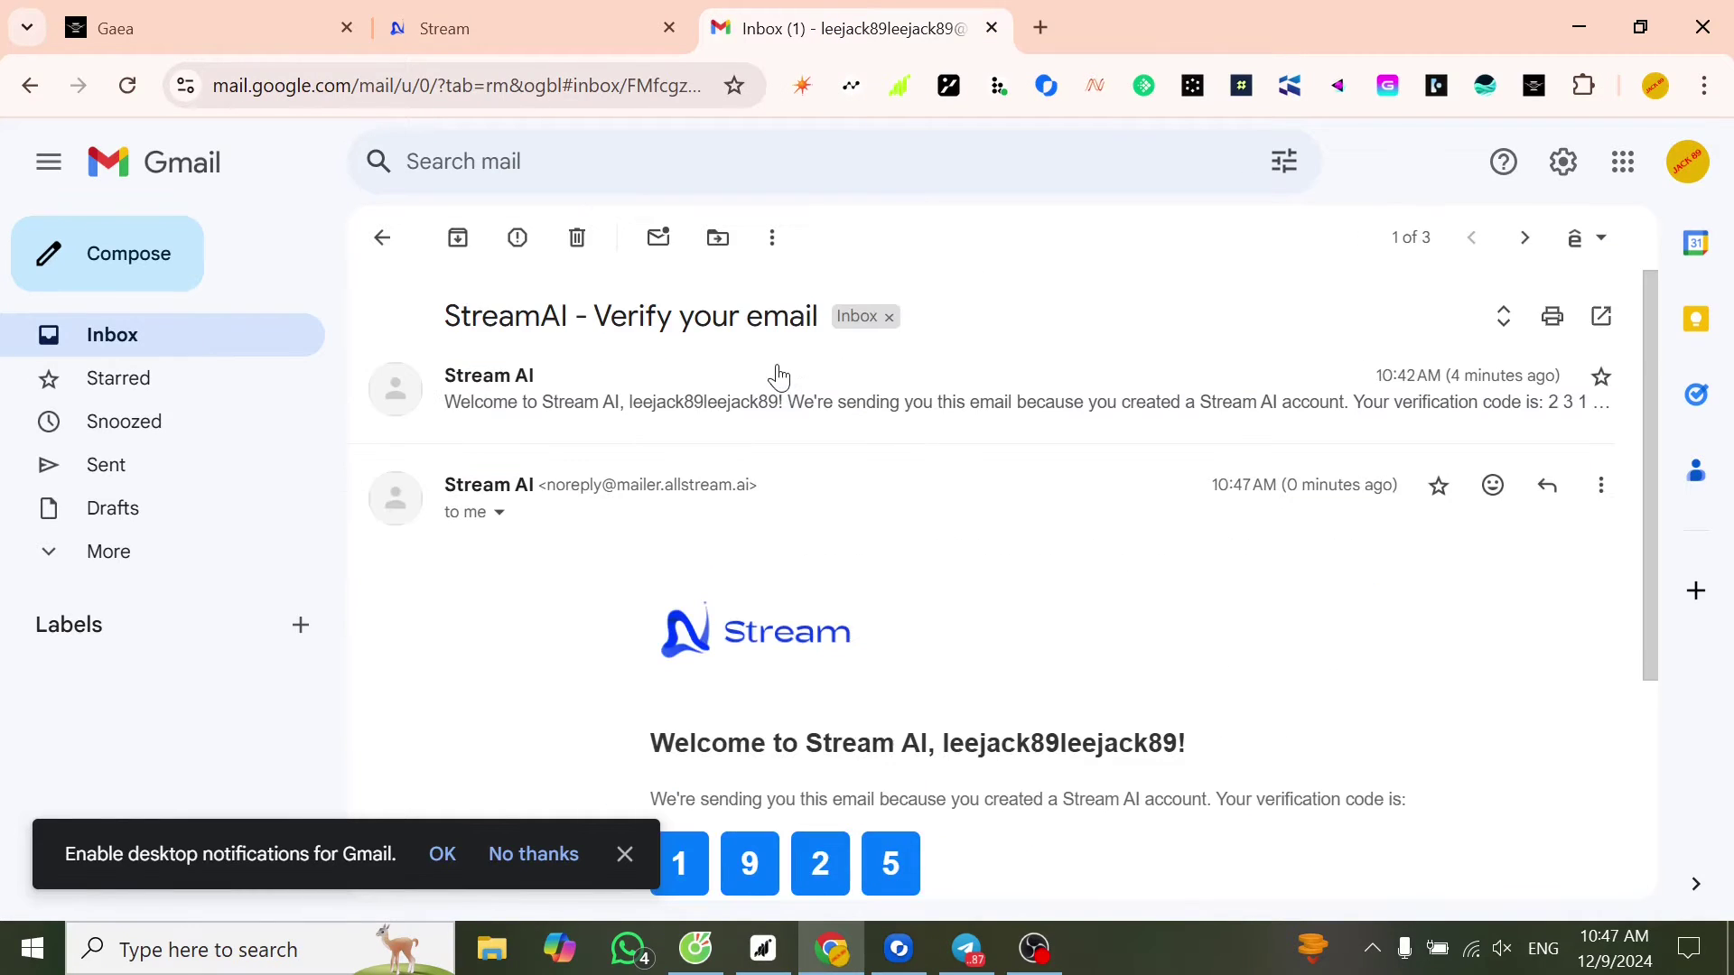
scroll(1045, 569, "down", 3)
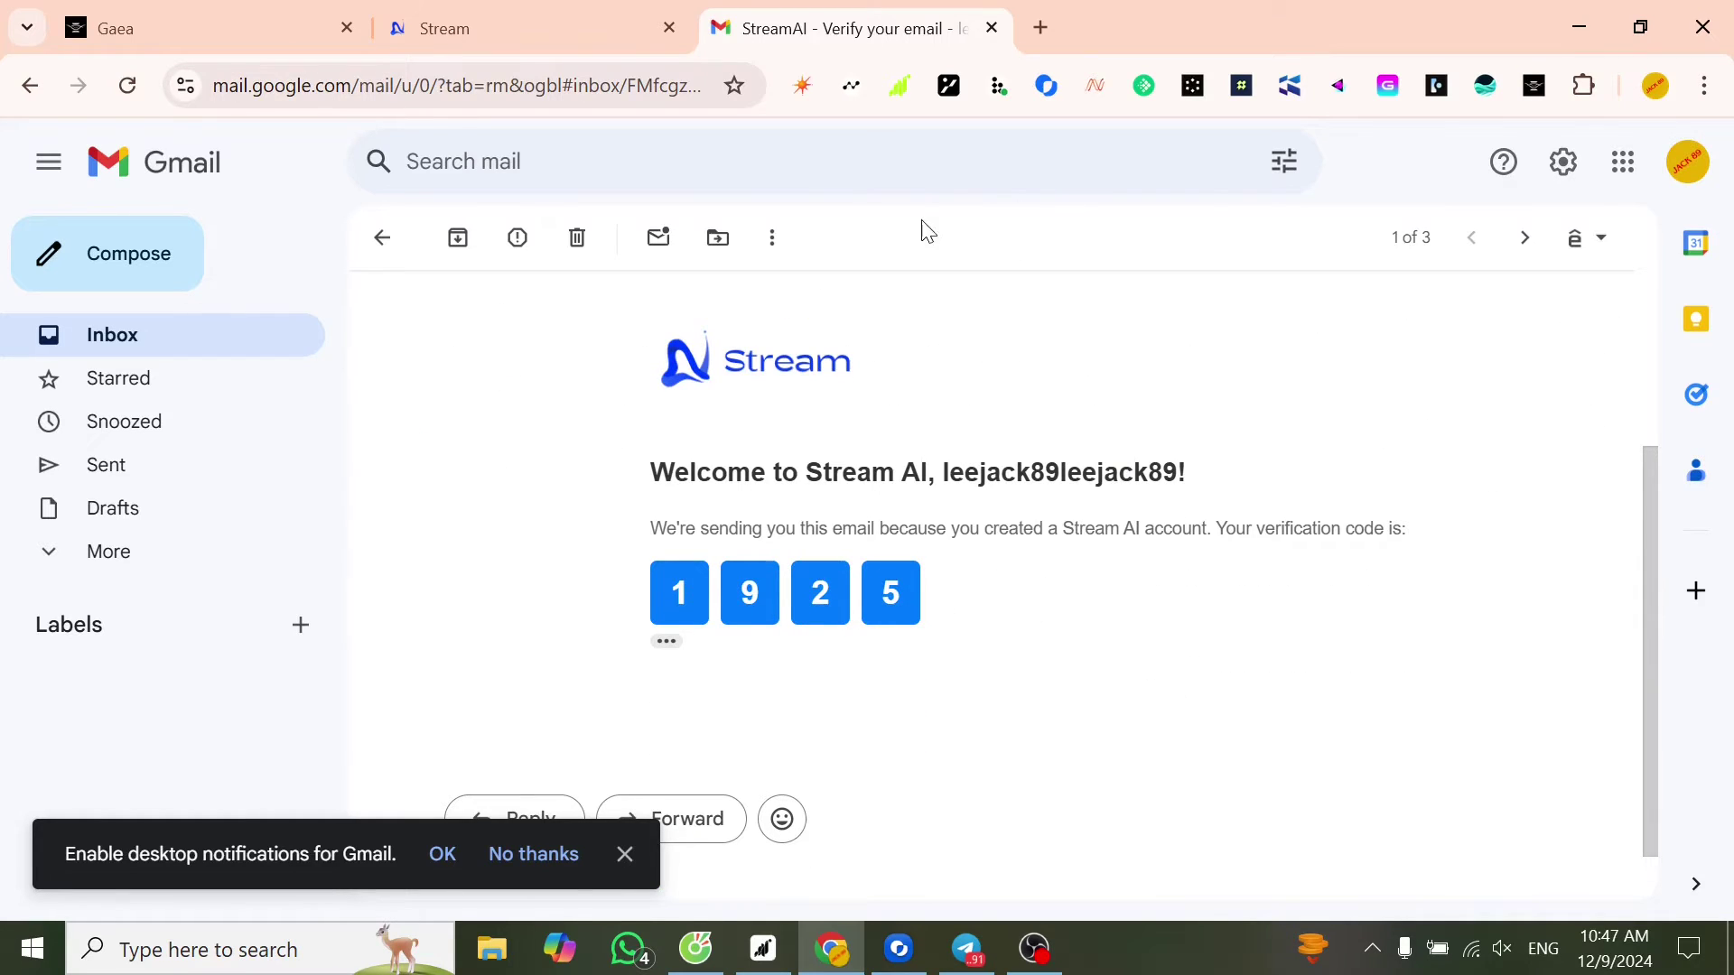
left_click(522, 25)
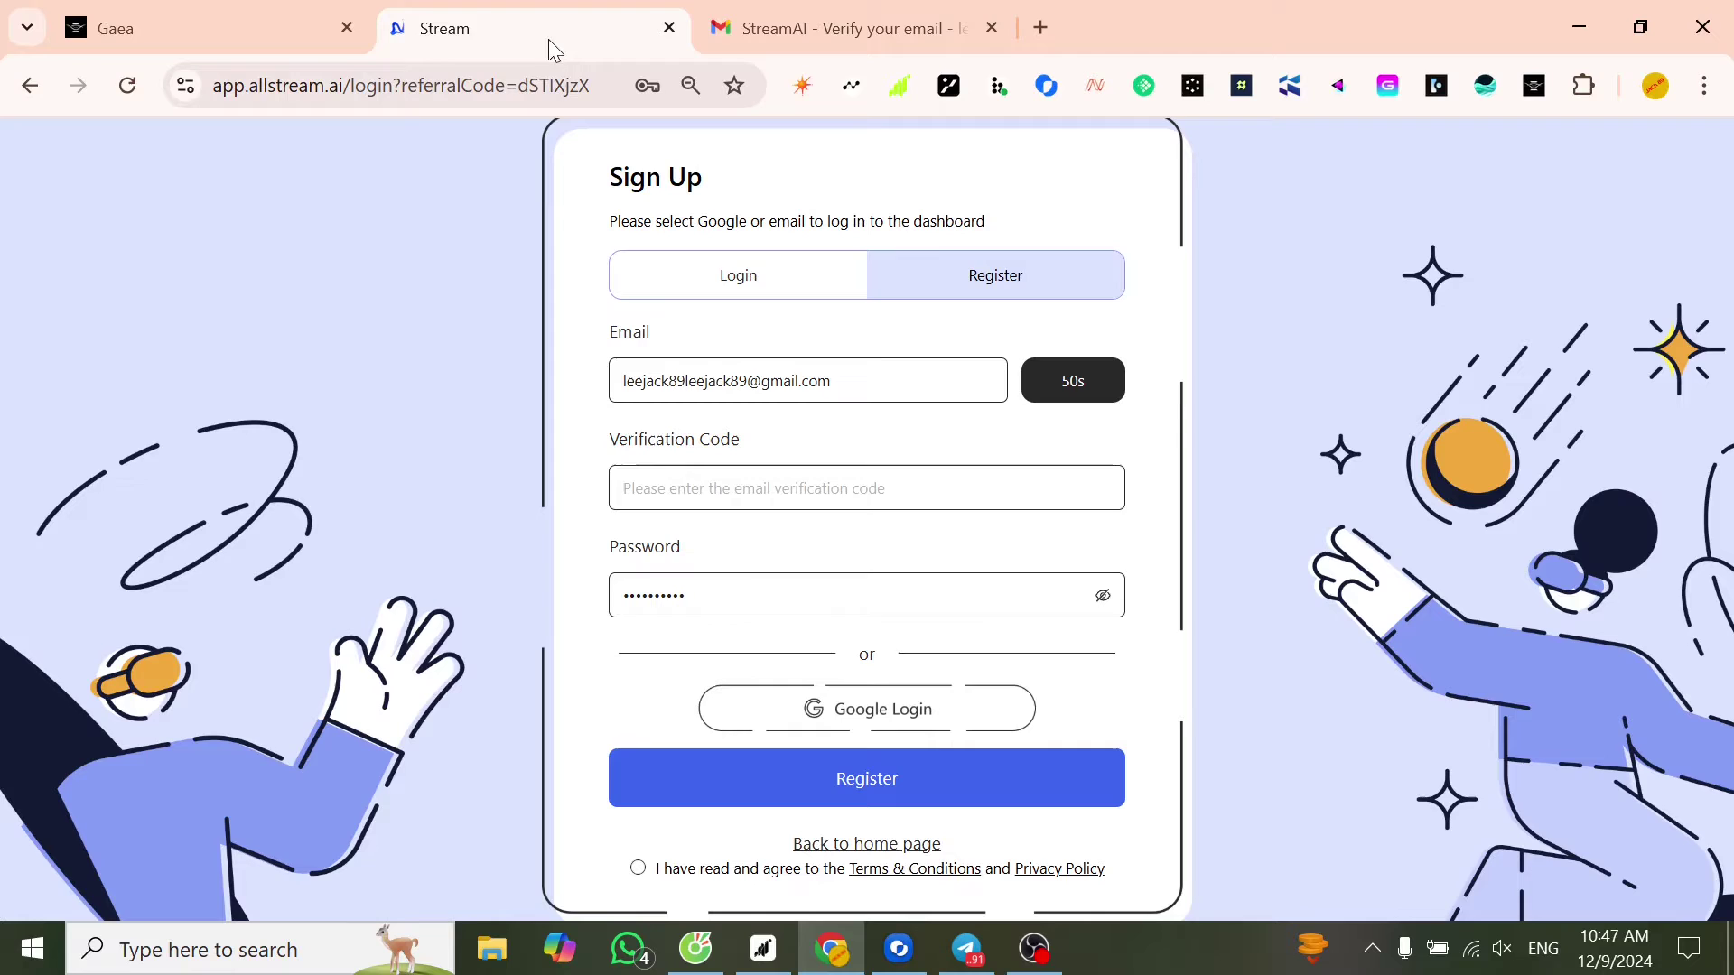
Enter the emailed verification code, accept the Terms & Conditions, and submit the registration
left_click(769, 33)
left_click(560, 30)
left_click(698, 502)
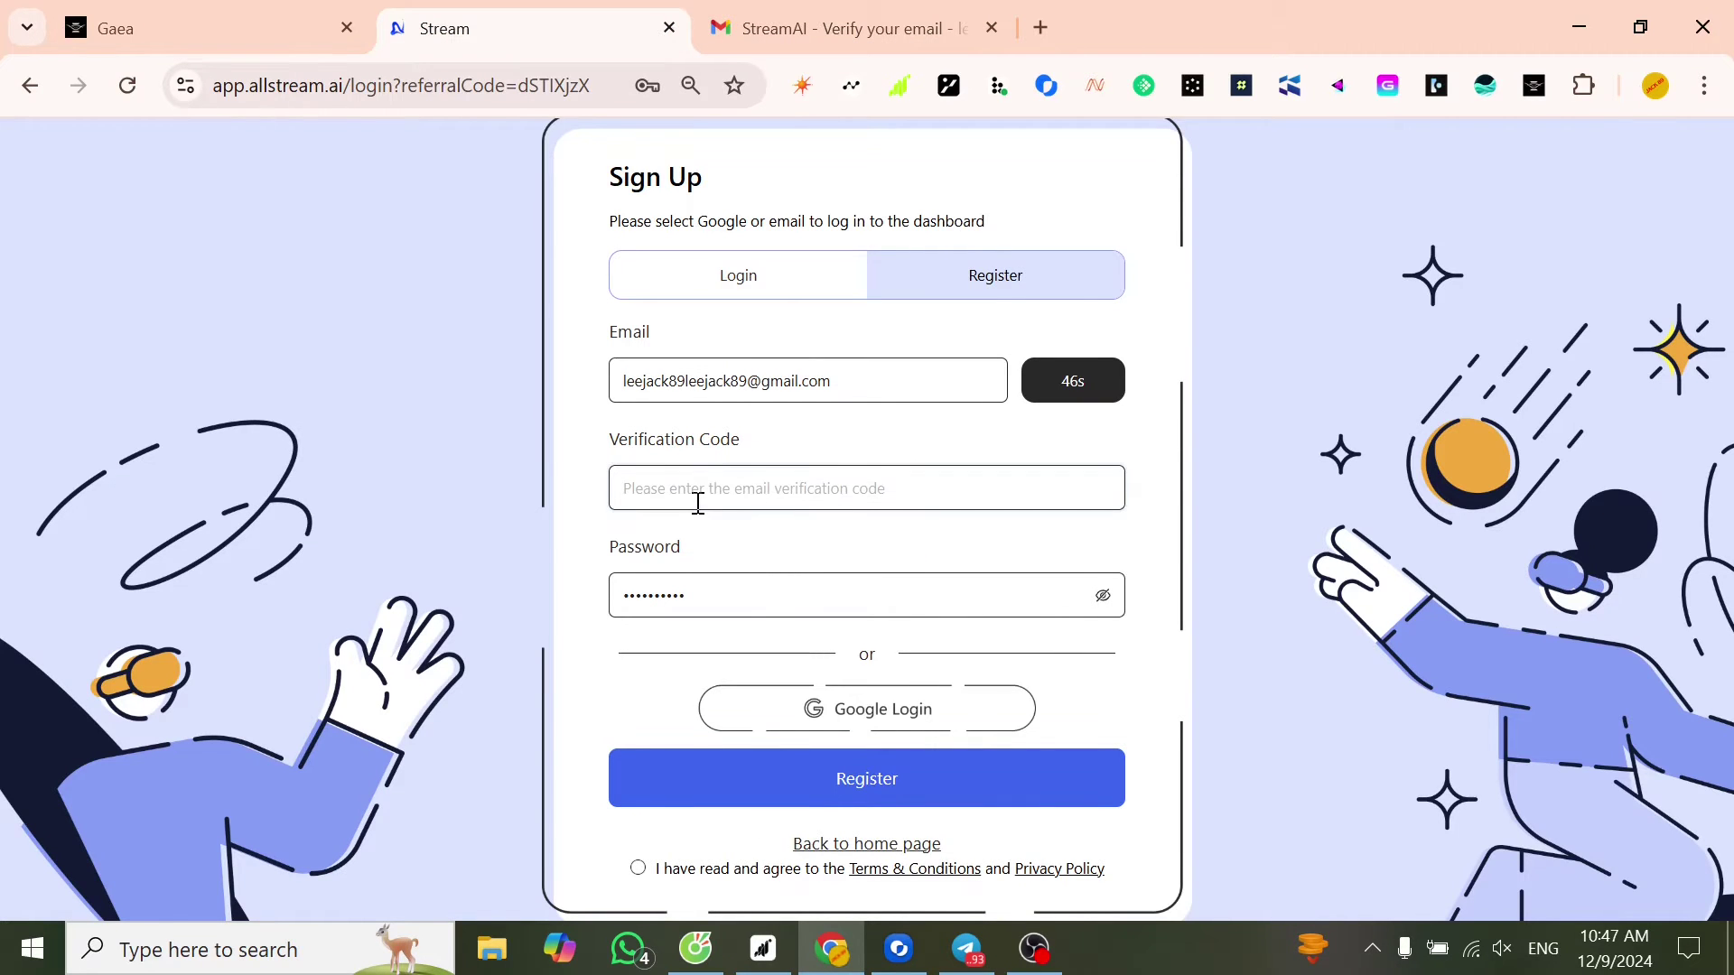
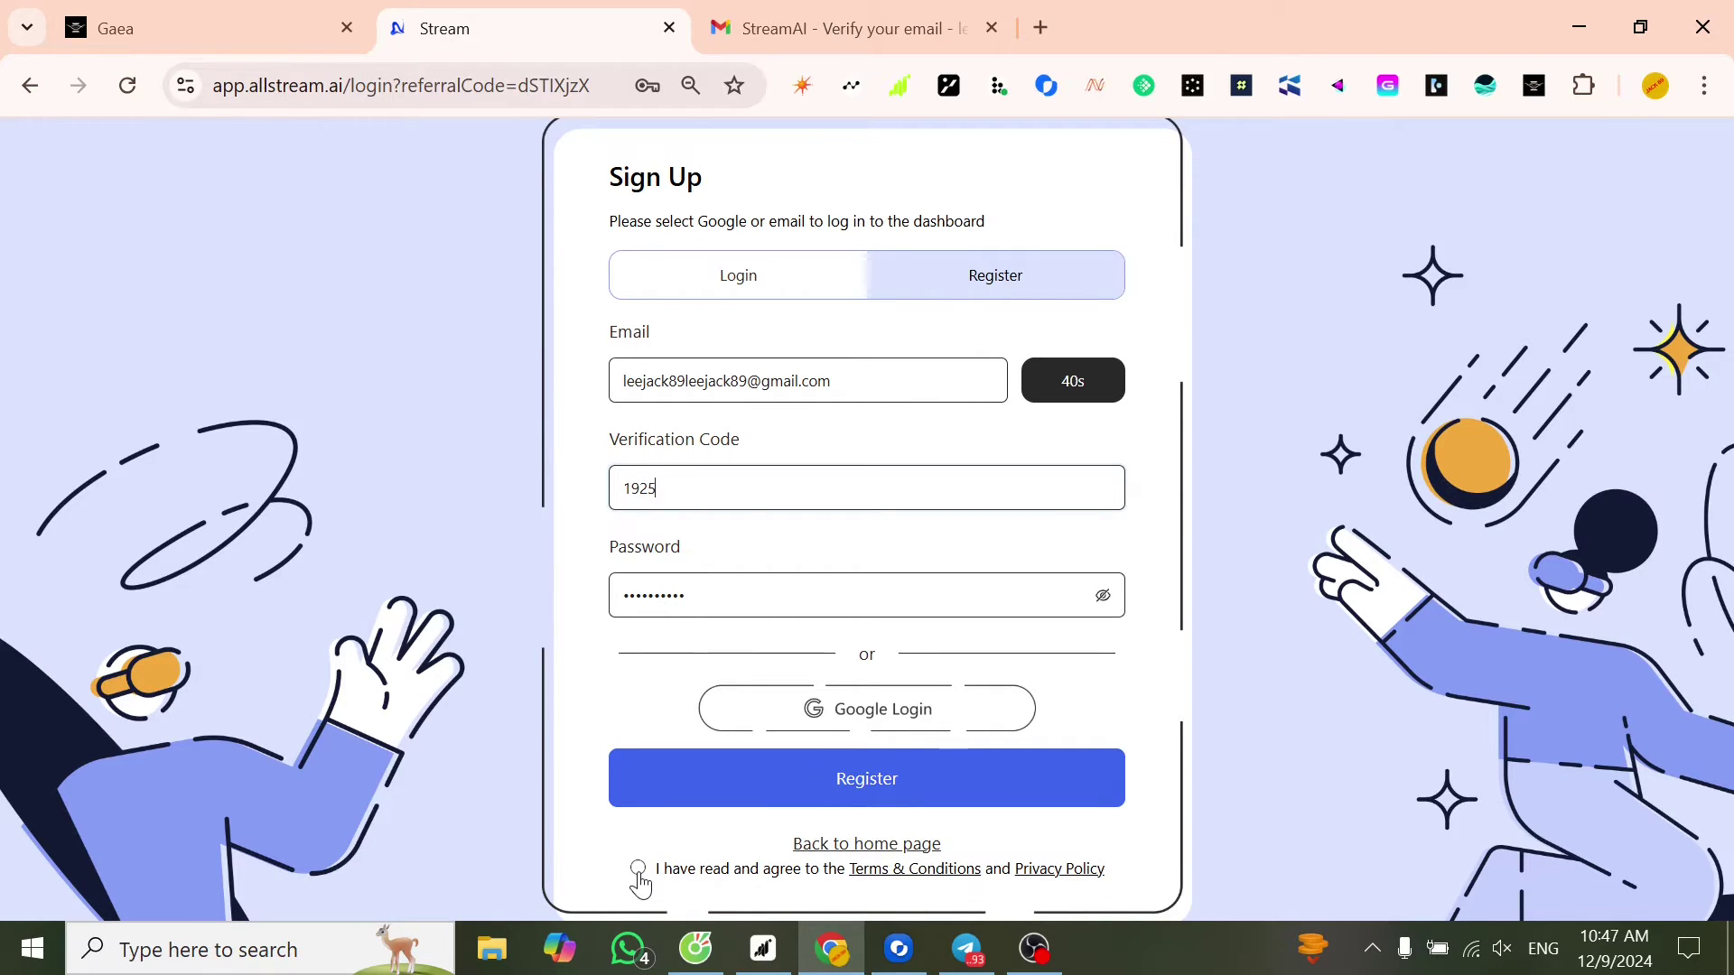
left_click(638, 869)
left_click(882, 794)
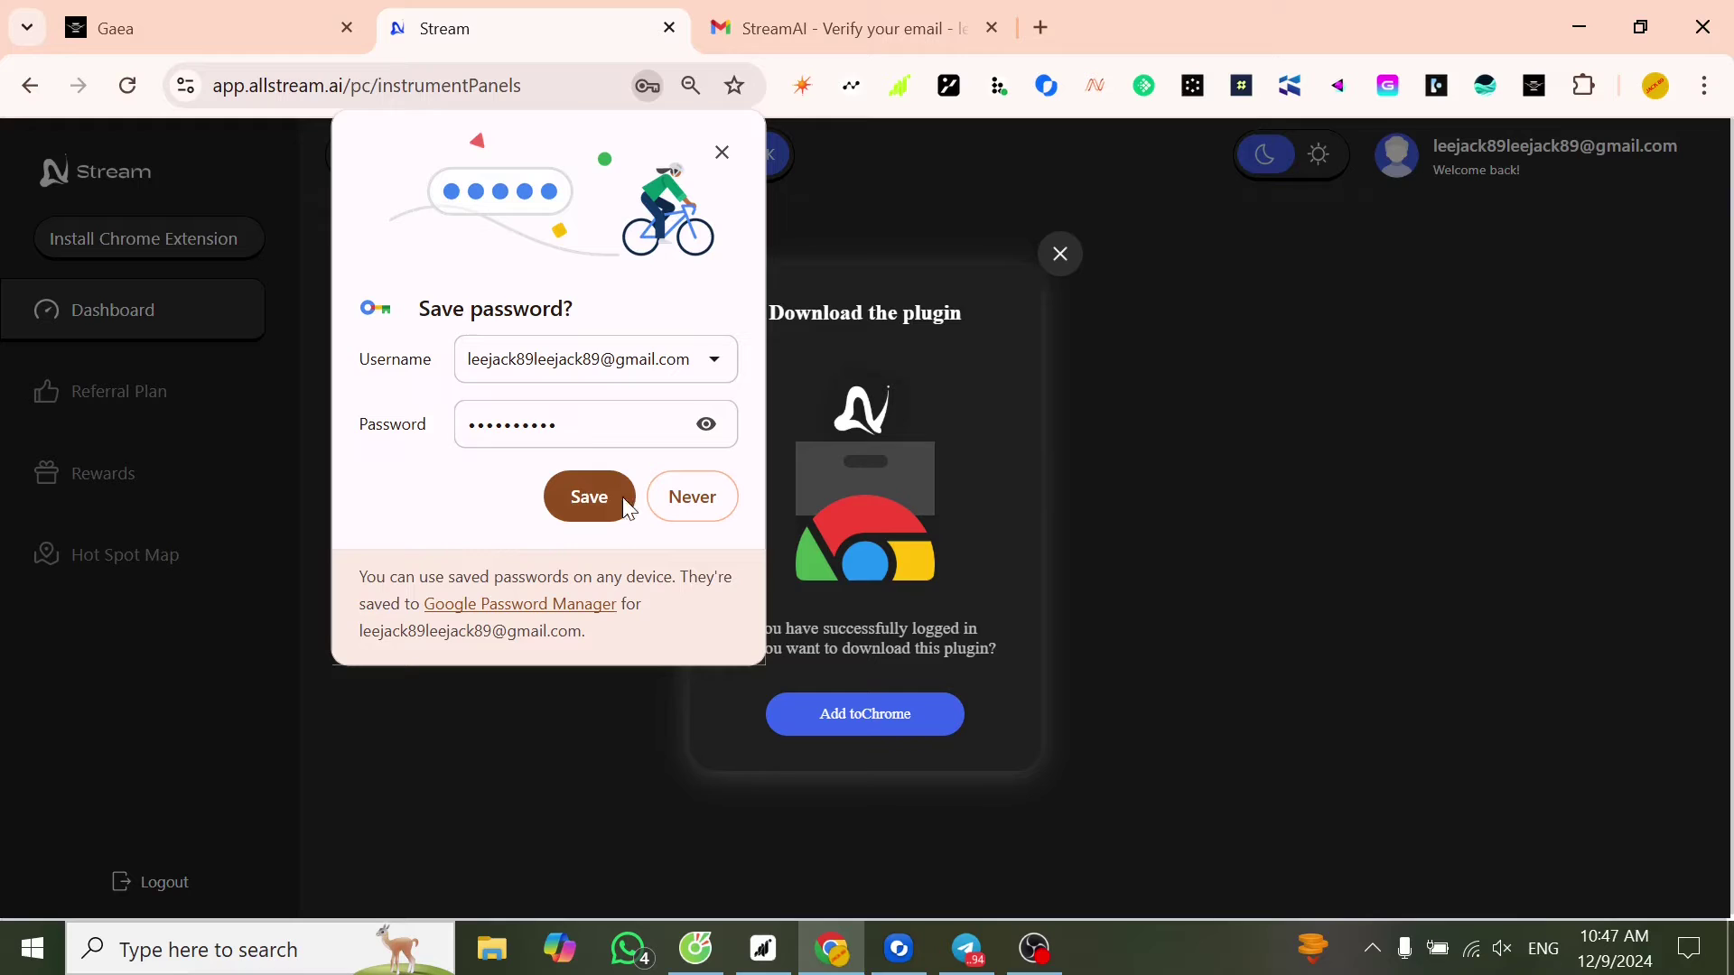
Save the new Stream AI login in Chrome's password prompt
left_click(592, 497)
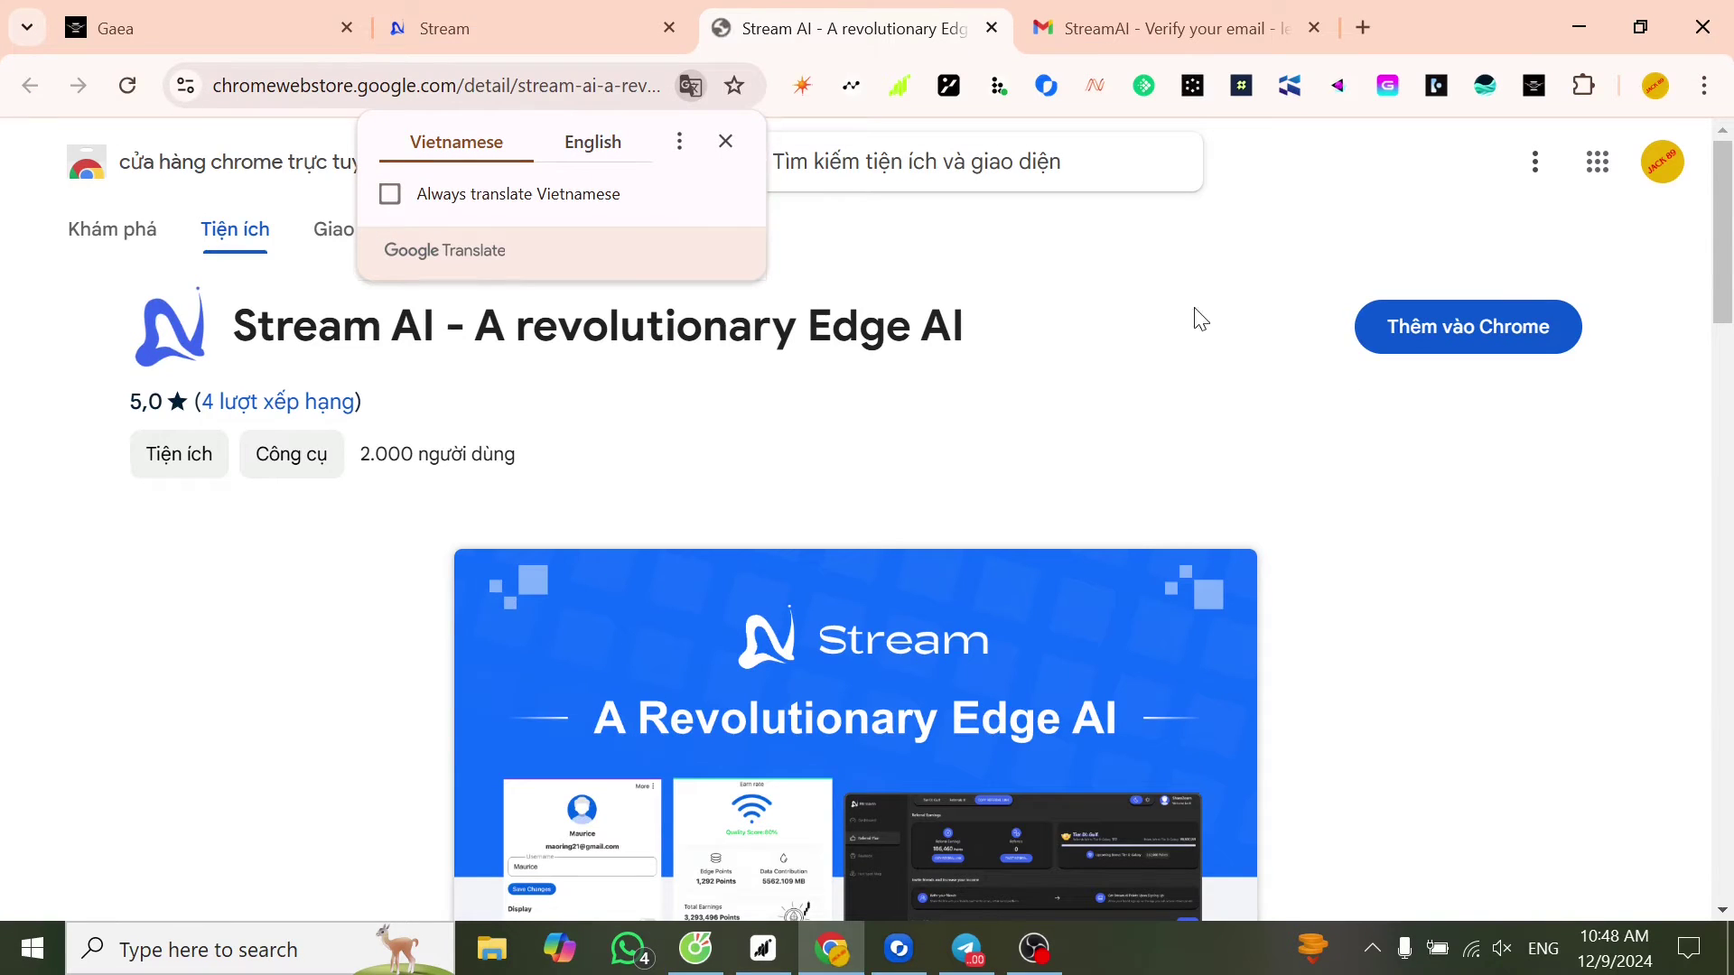
Translate the Web Store page to English and add the Stream AI extension to Chrome
left_click(577, 144)
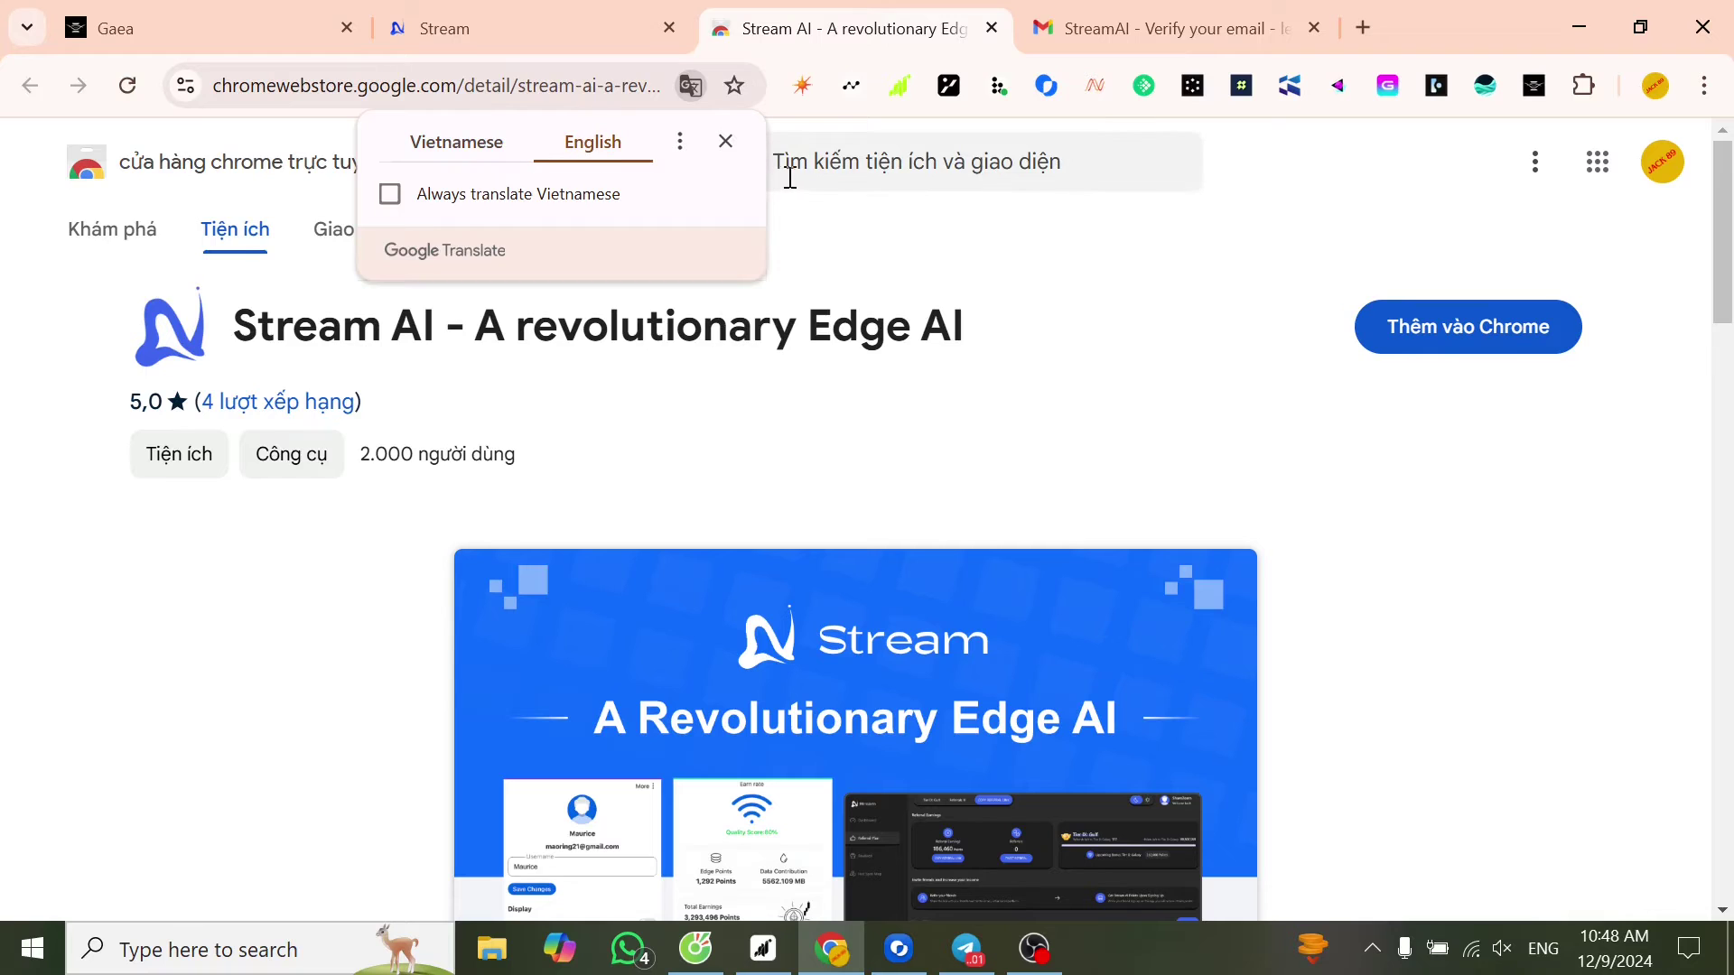
left_click(933, 266)
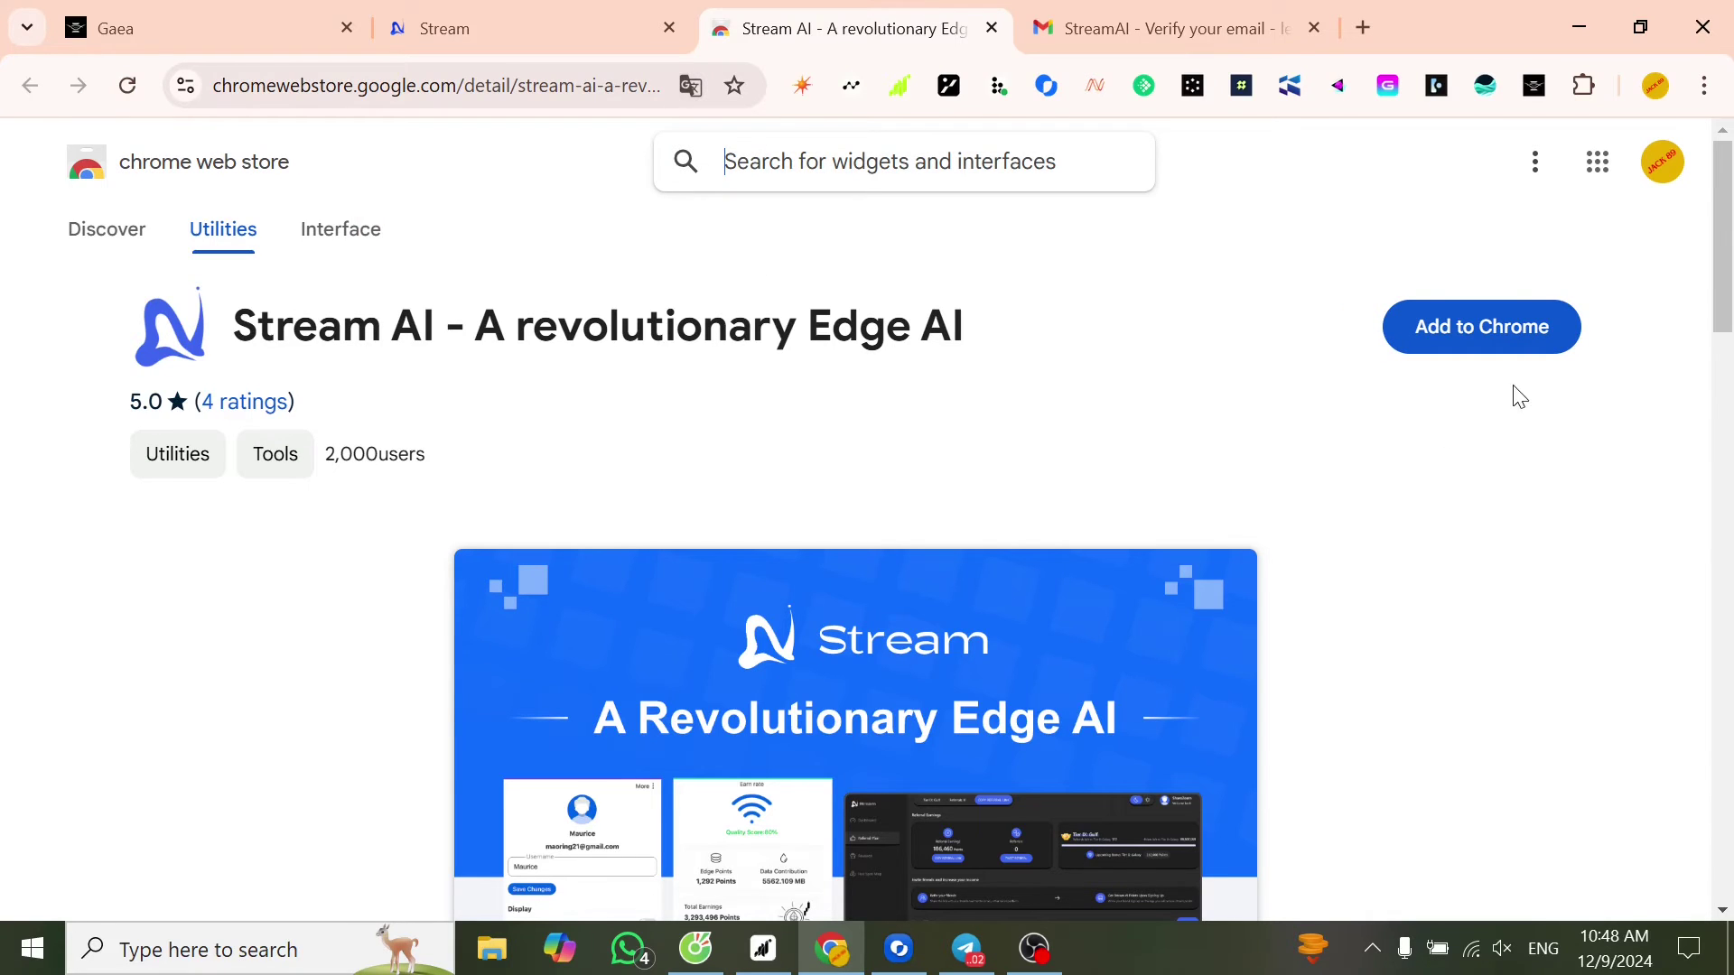
left_click(1500, 341)
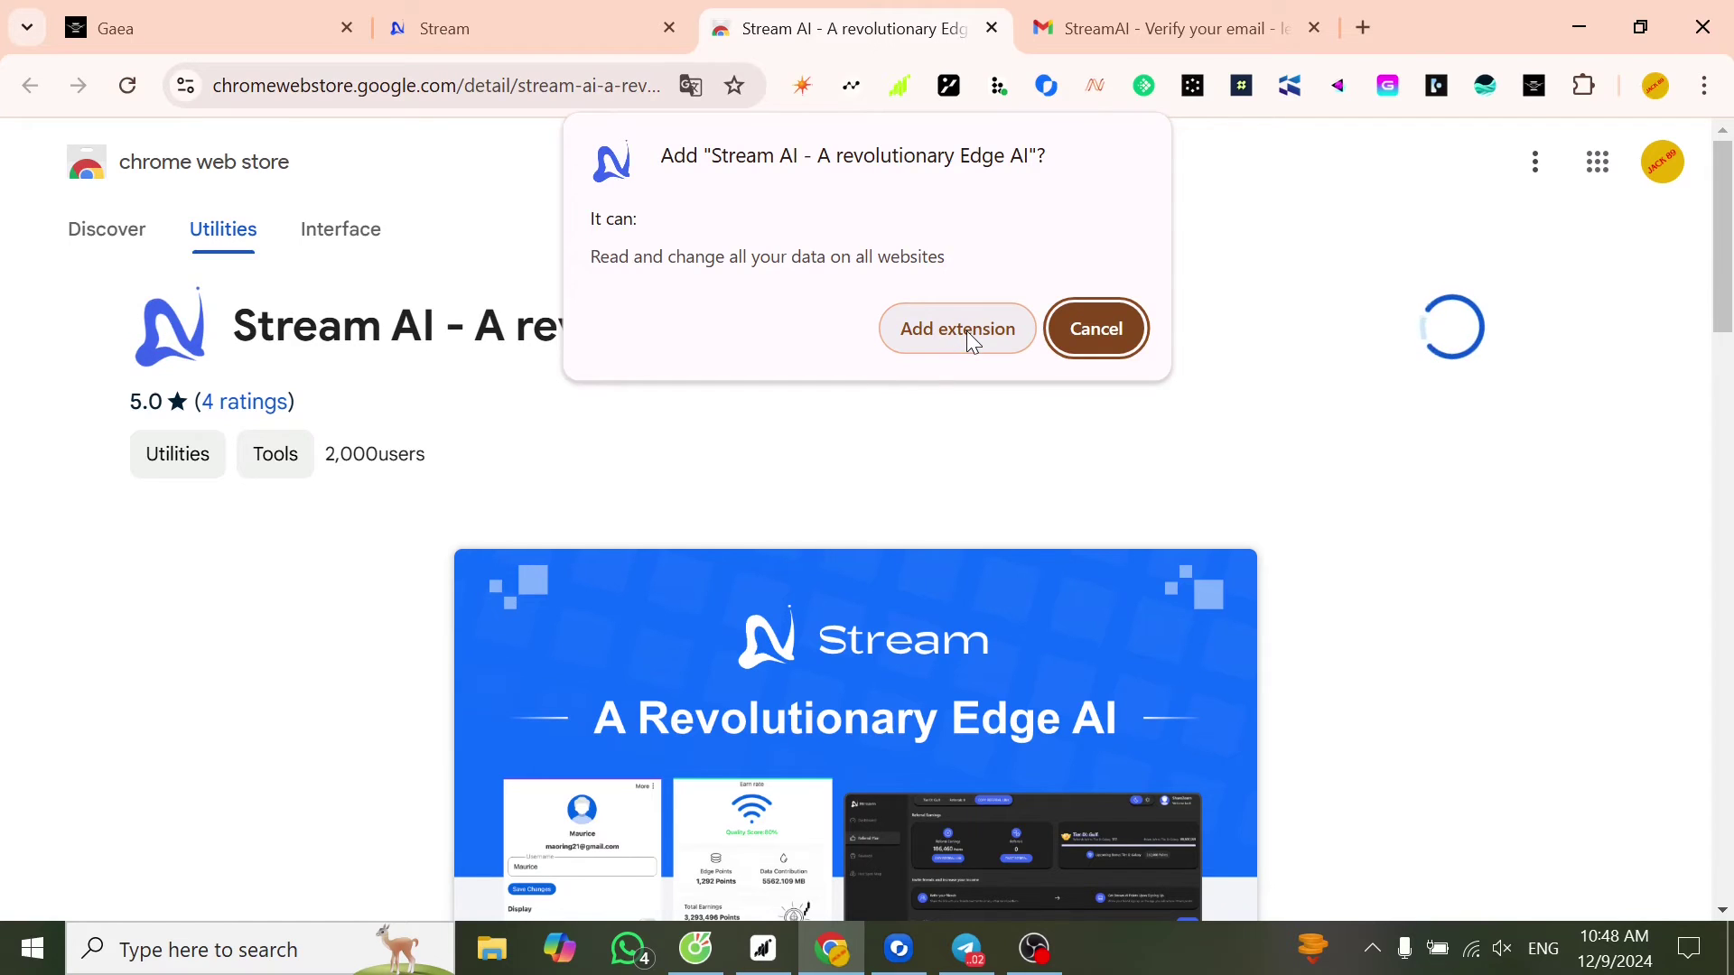
left_click(971, 342)
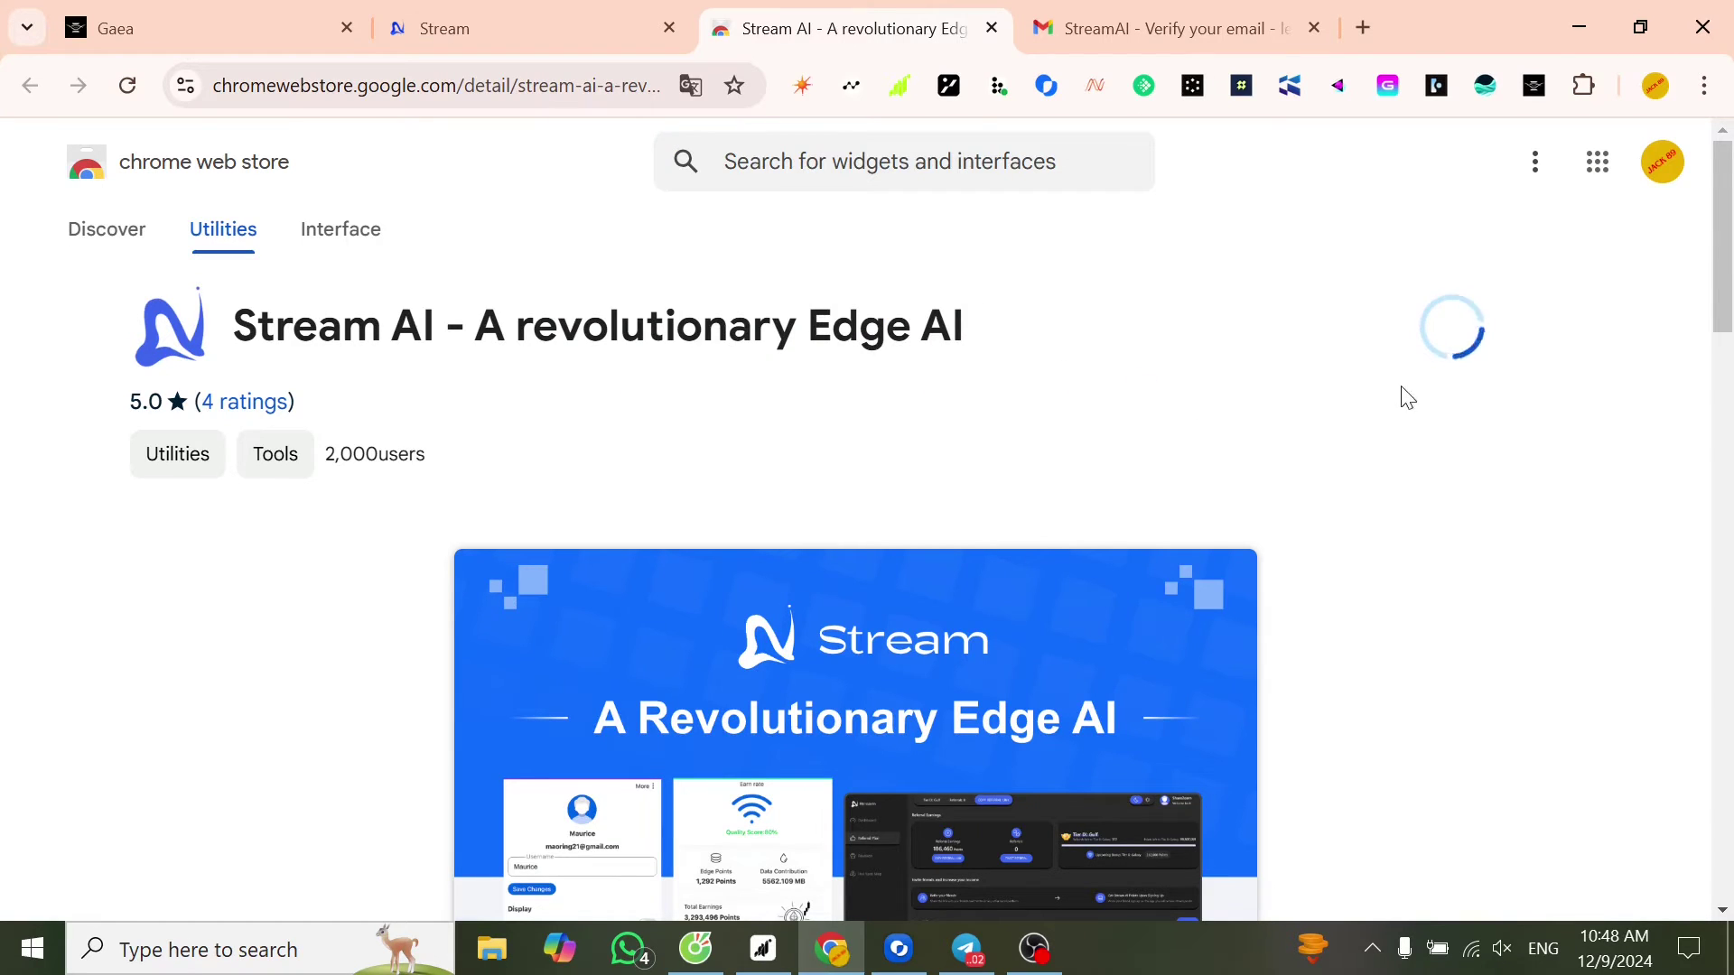
Pin Stream AI to the Chrome toolbar and open its extension popup
left_click(1585, 88)
scroll(1575, 449, "down", 5)
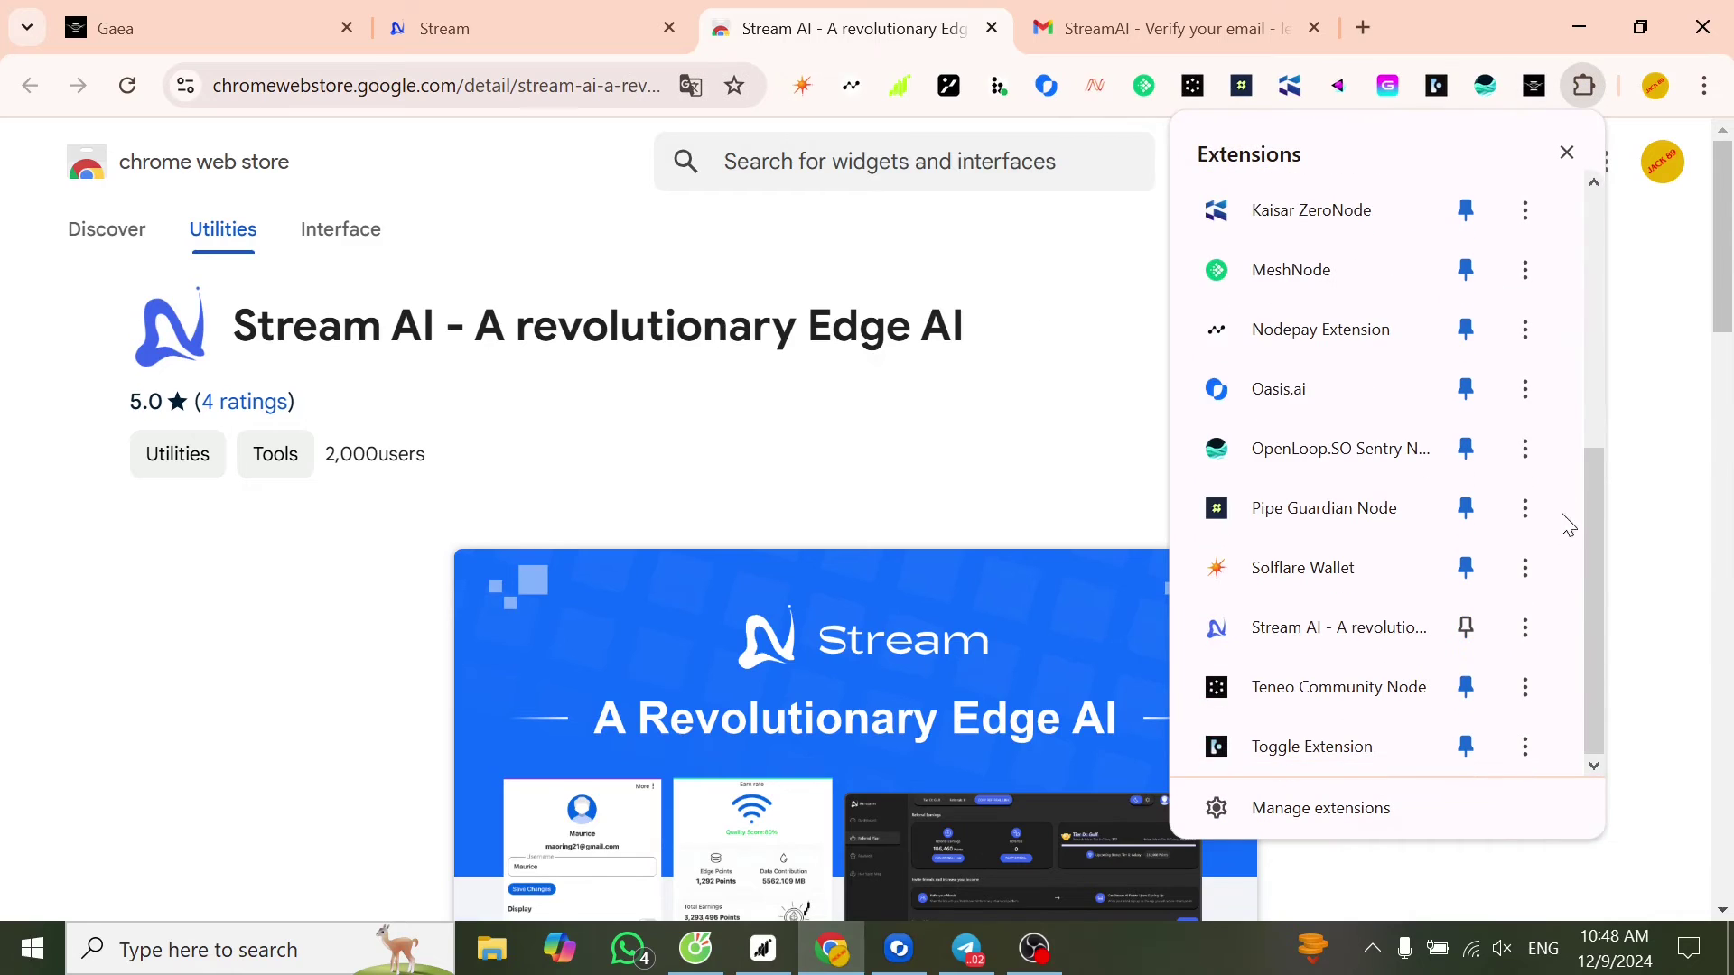
left_click(1466, 627)
left_click(1535, 90)
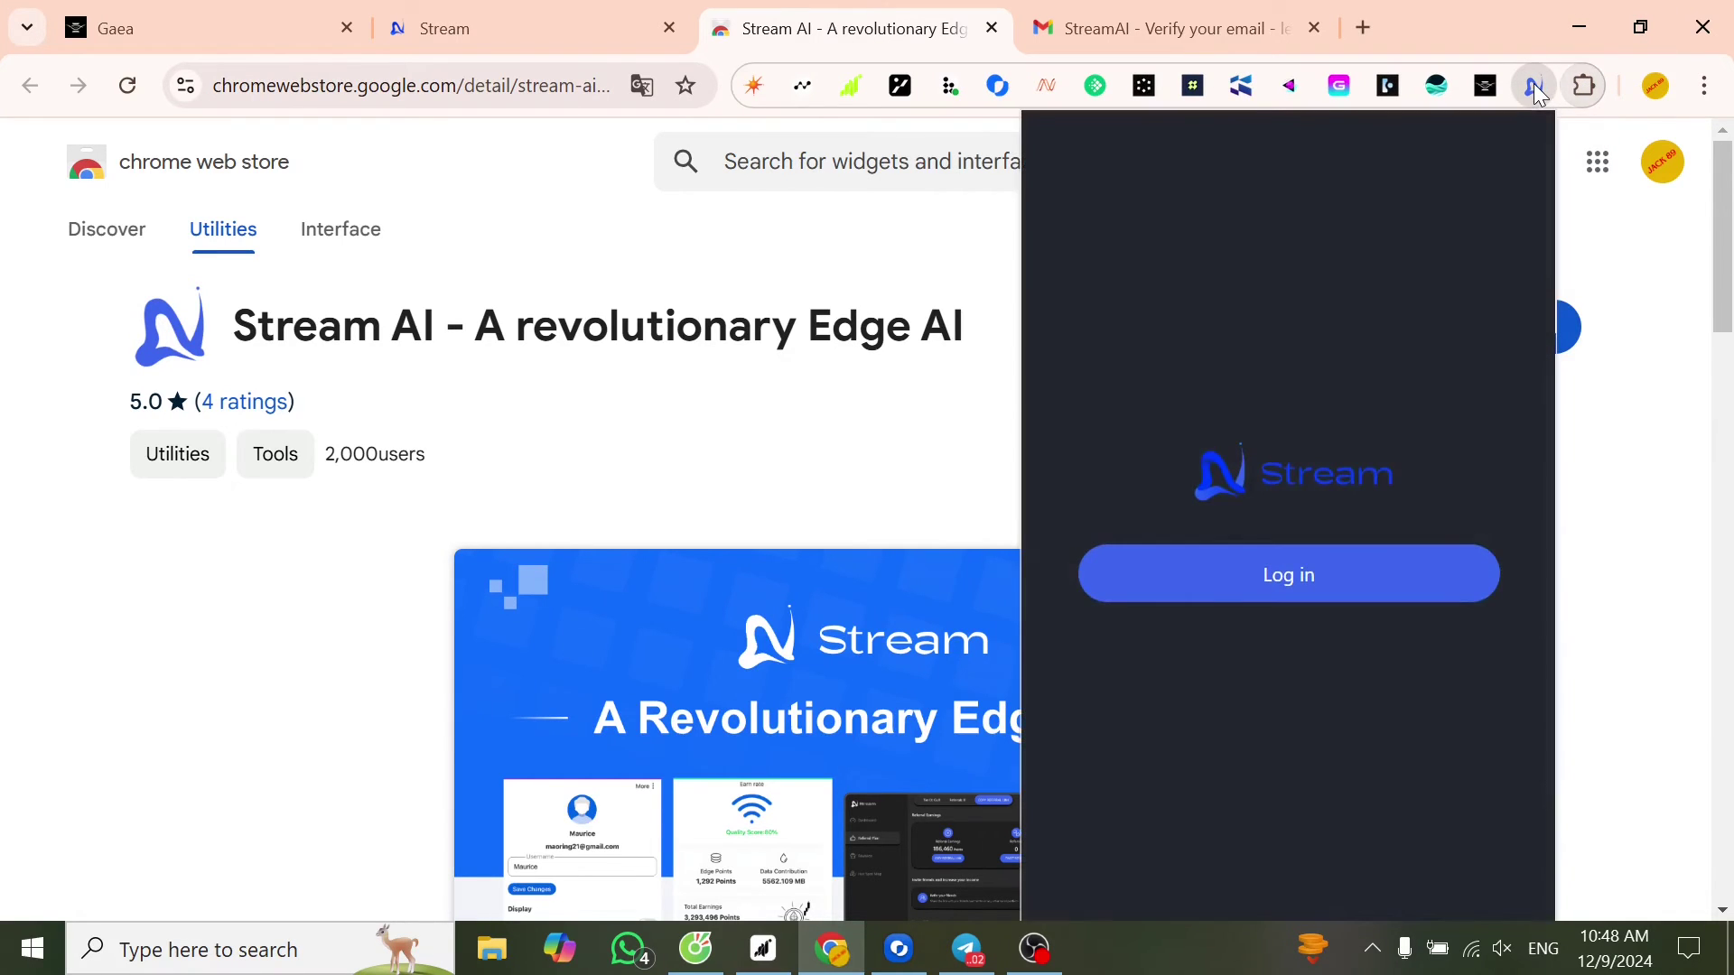
Log in from the extension popup, then view the dashboard's Referral Plan and Rewards pages
left_click(1343, 579)
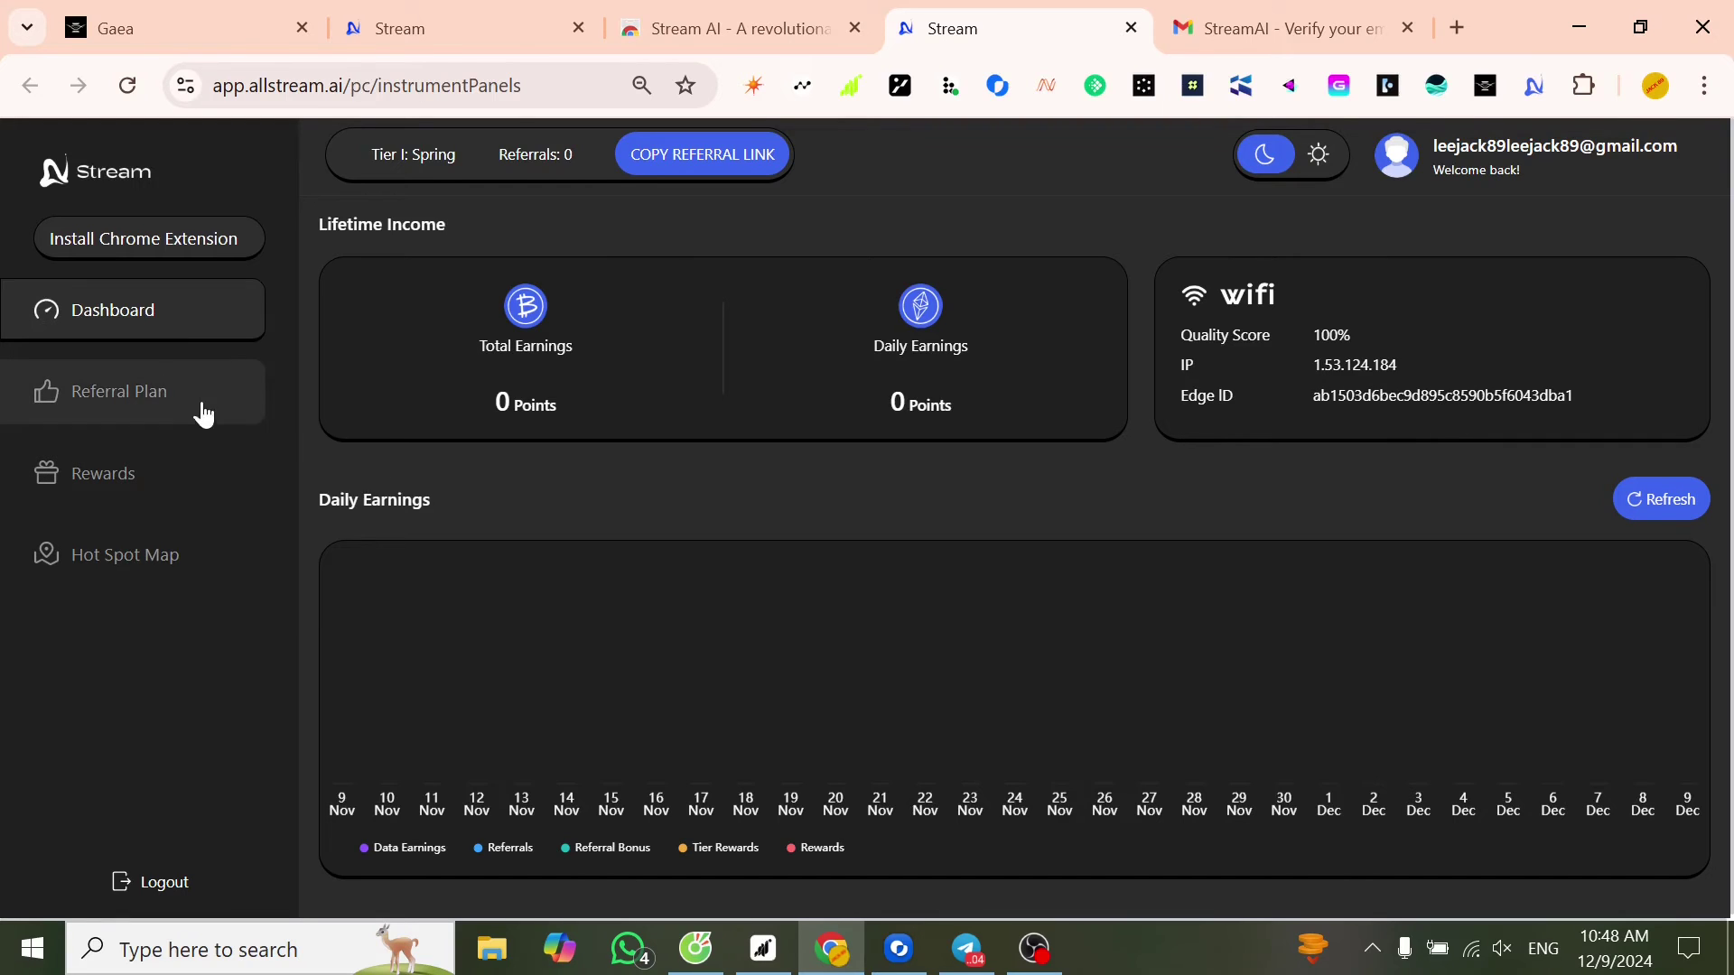
left_click(130, 403)
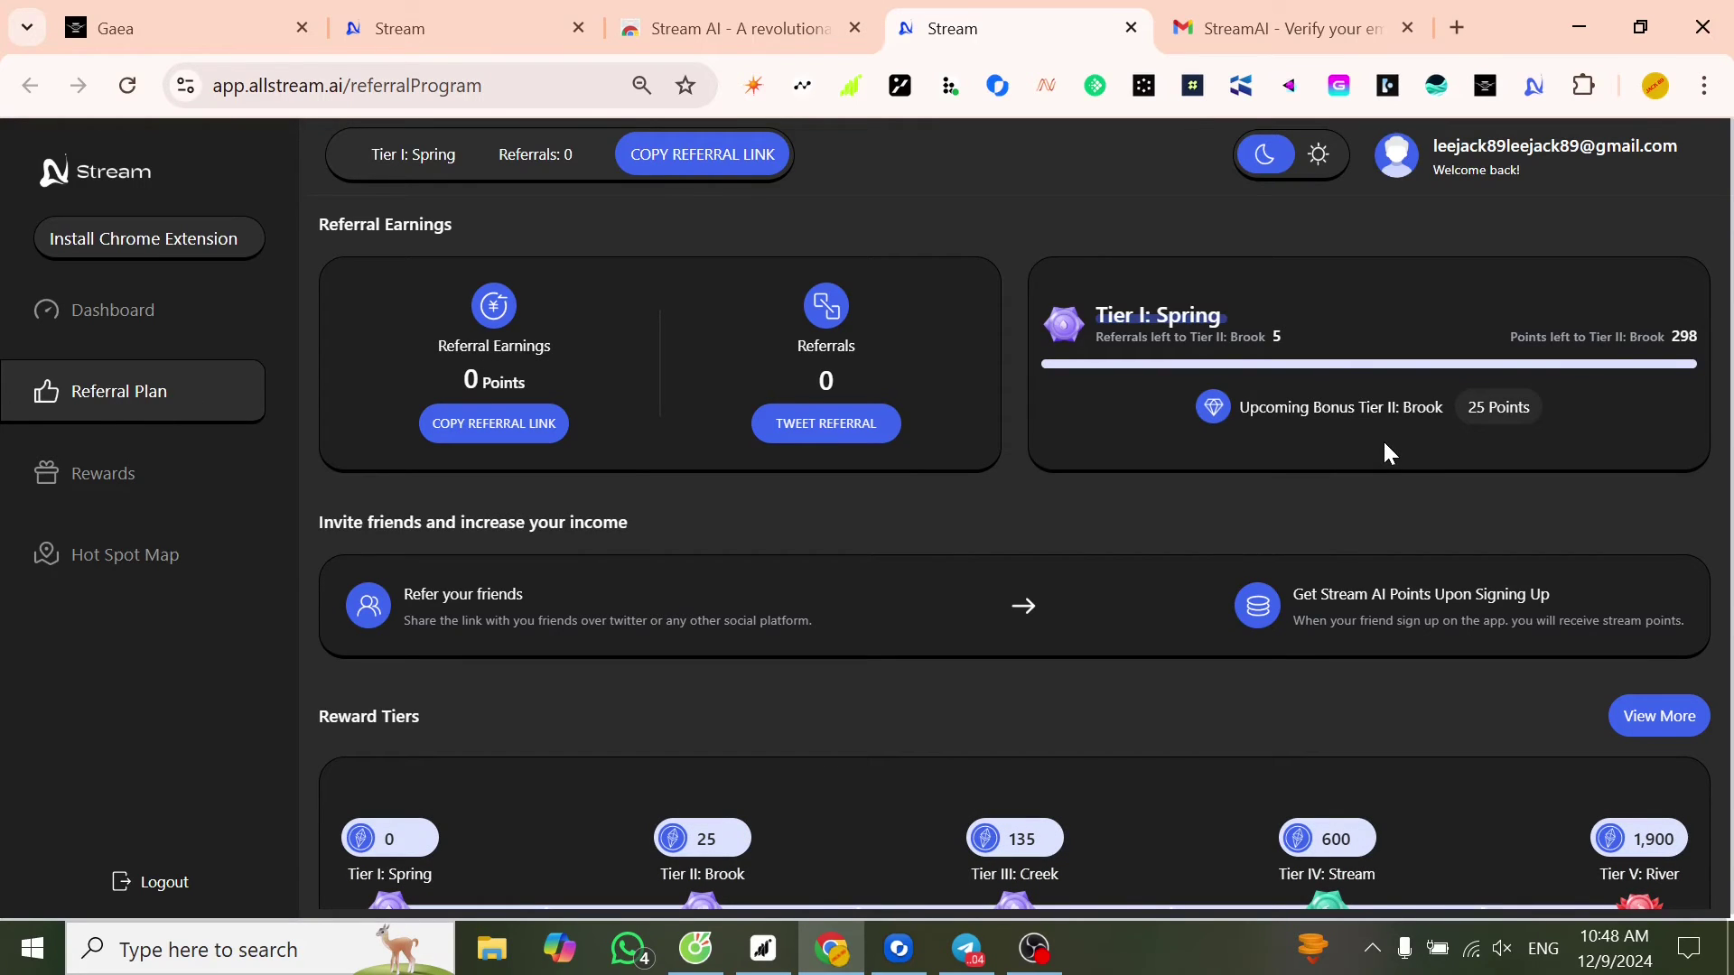
left_click(72, 484)
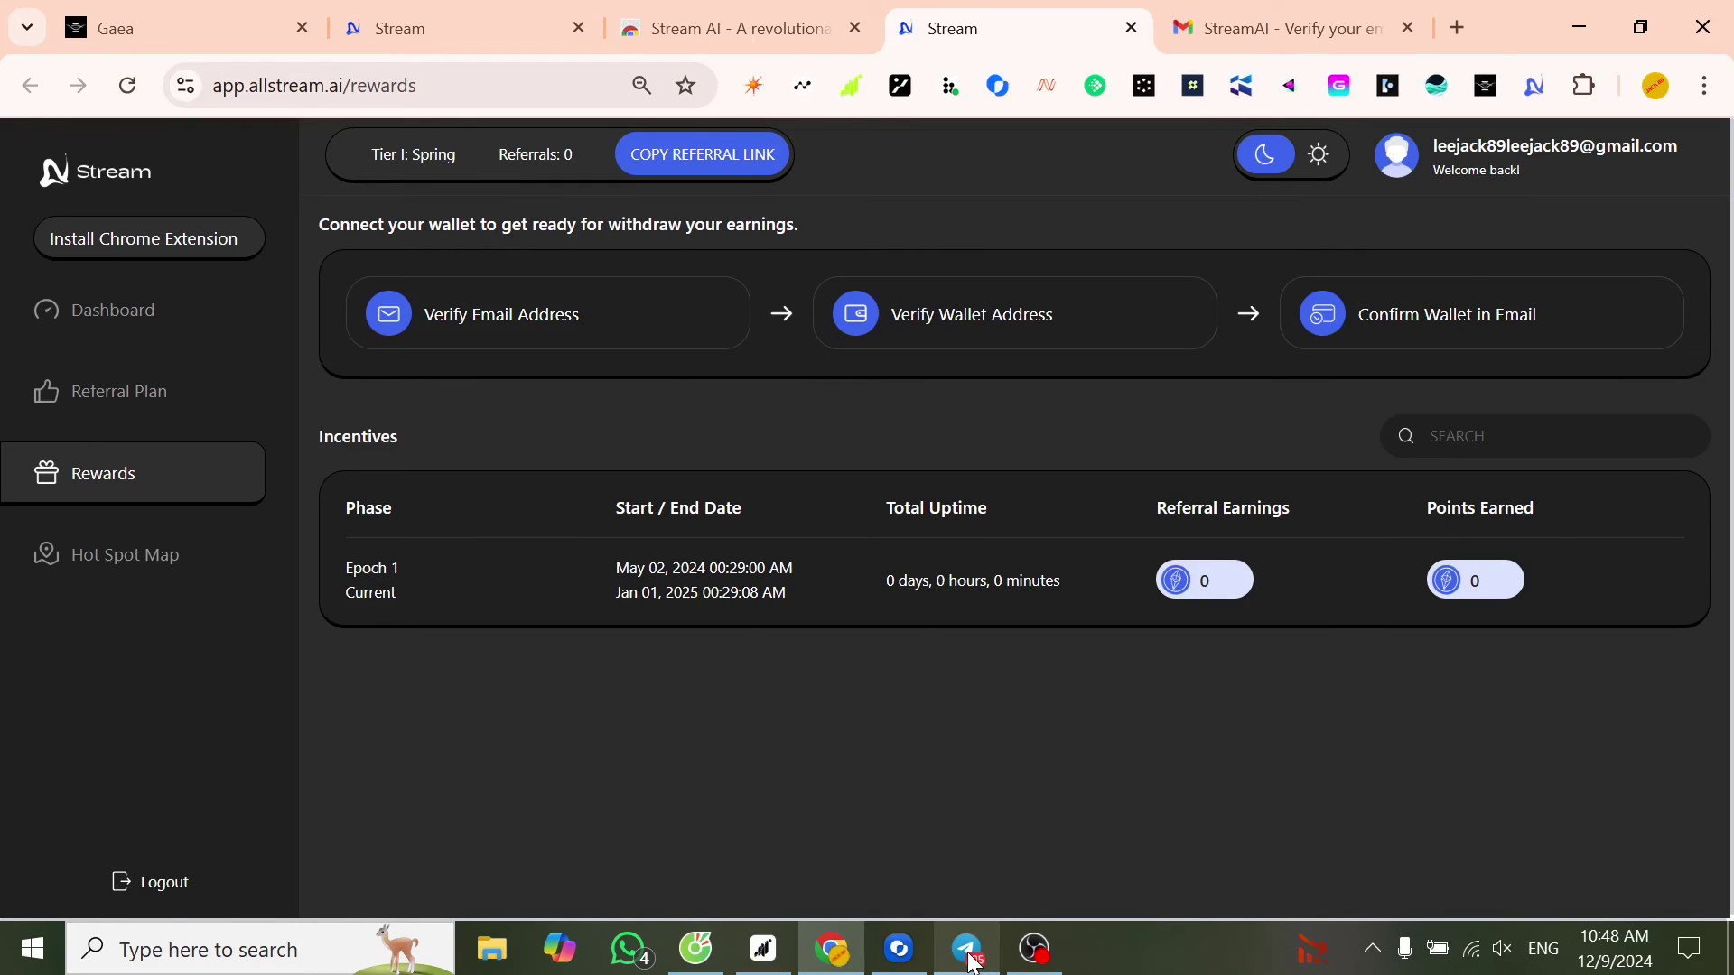
In Cốc Cốc, look at the Download Stream AI menu, then close the allstream.ai tab
mouse_move(974, 963)
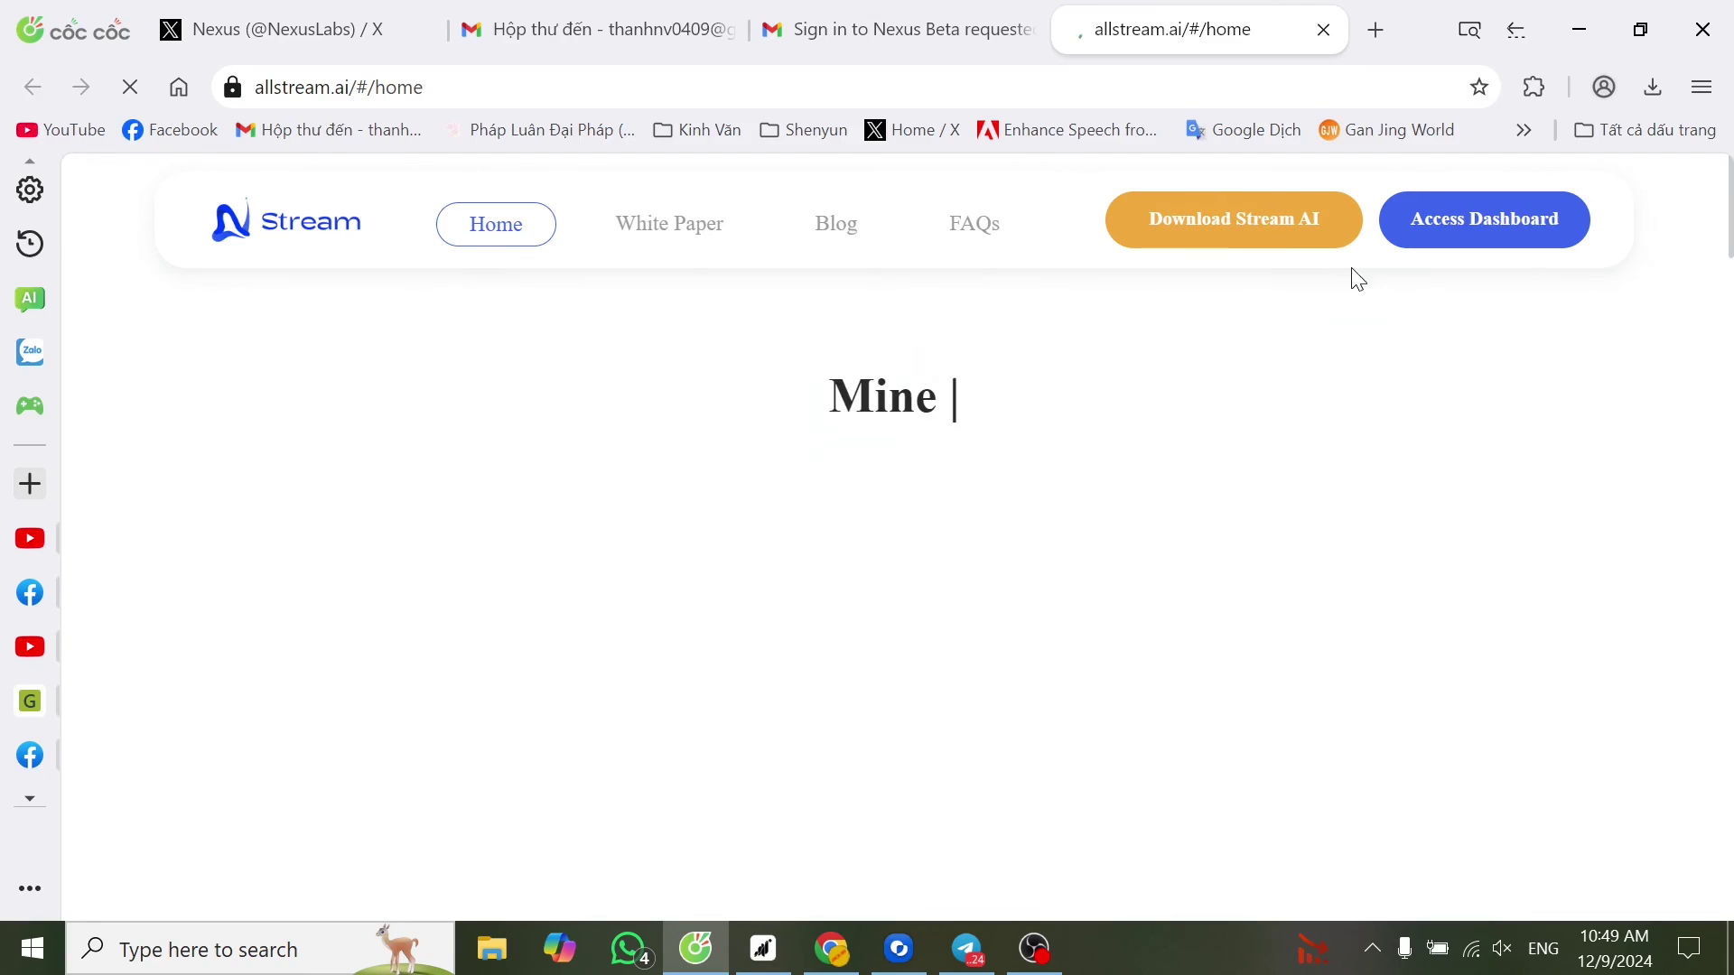
left_click(1314, 225)
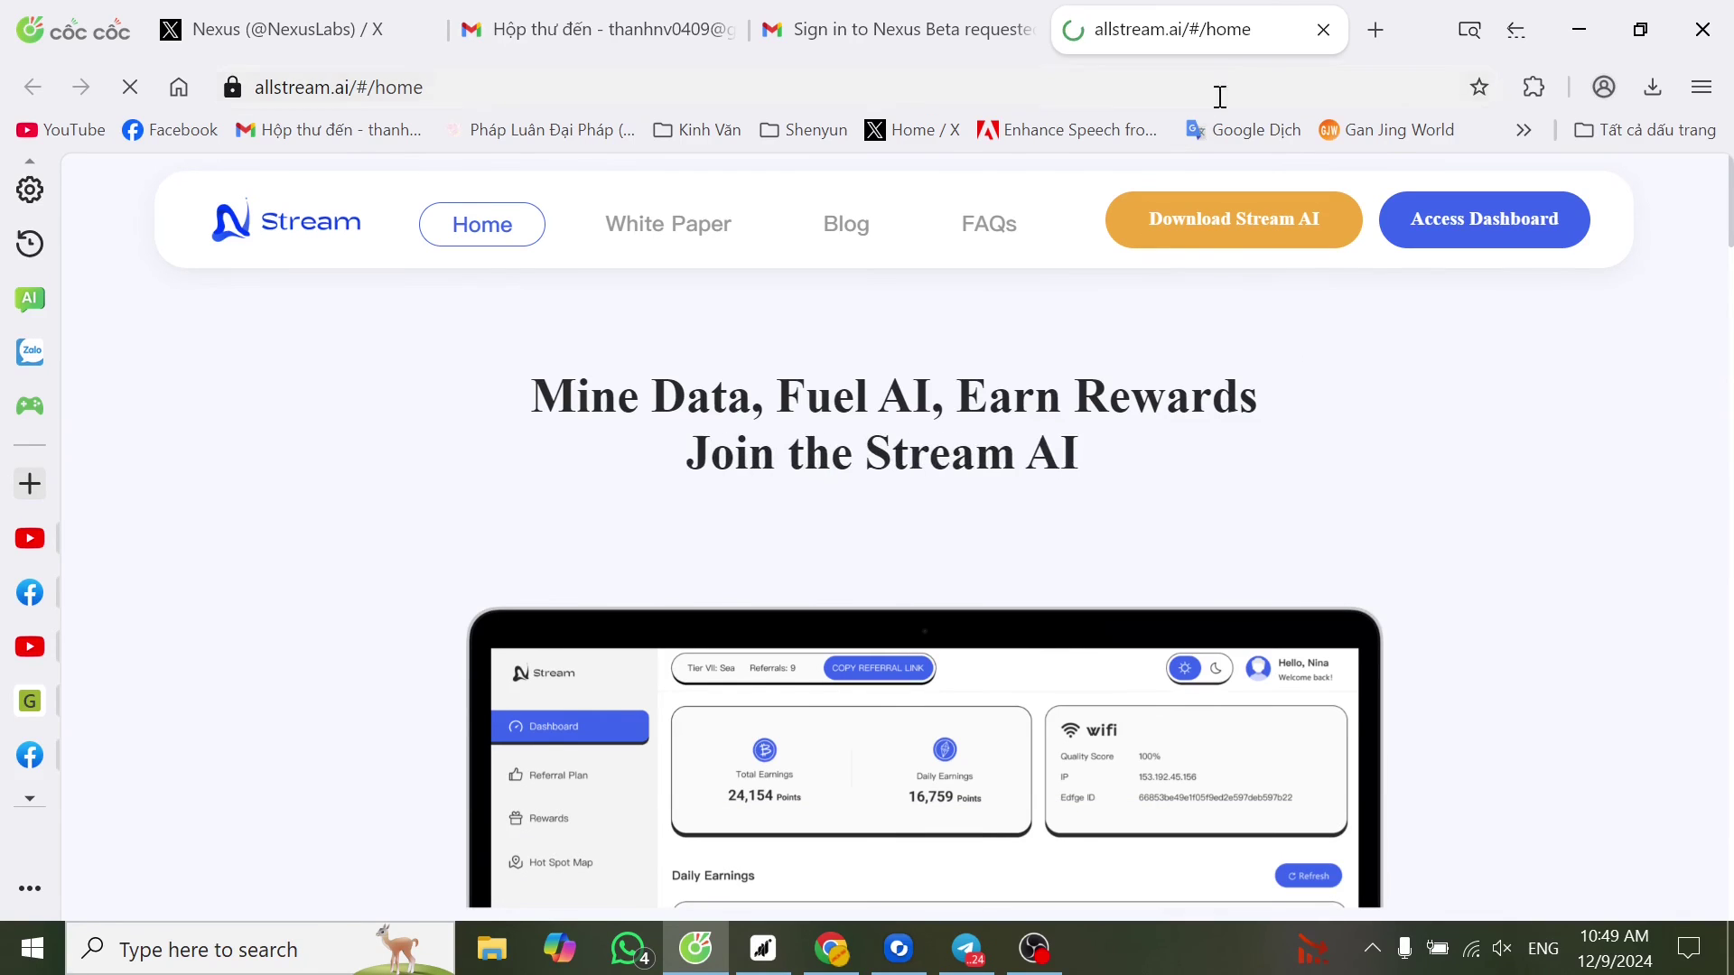
left_click(1319, 31)
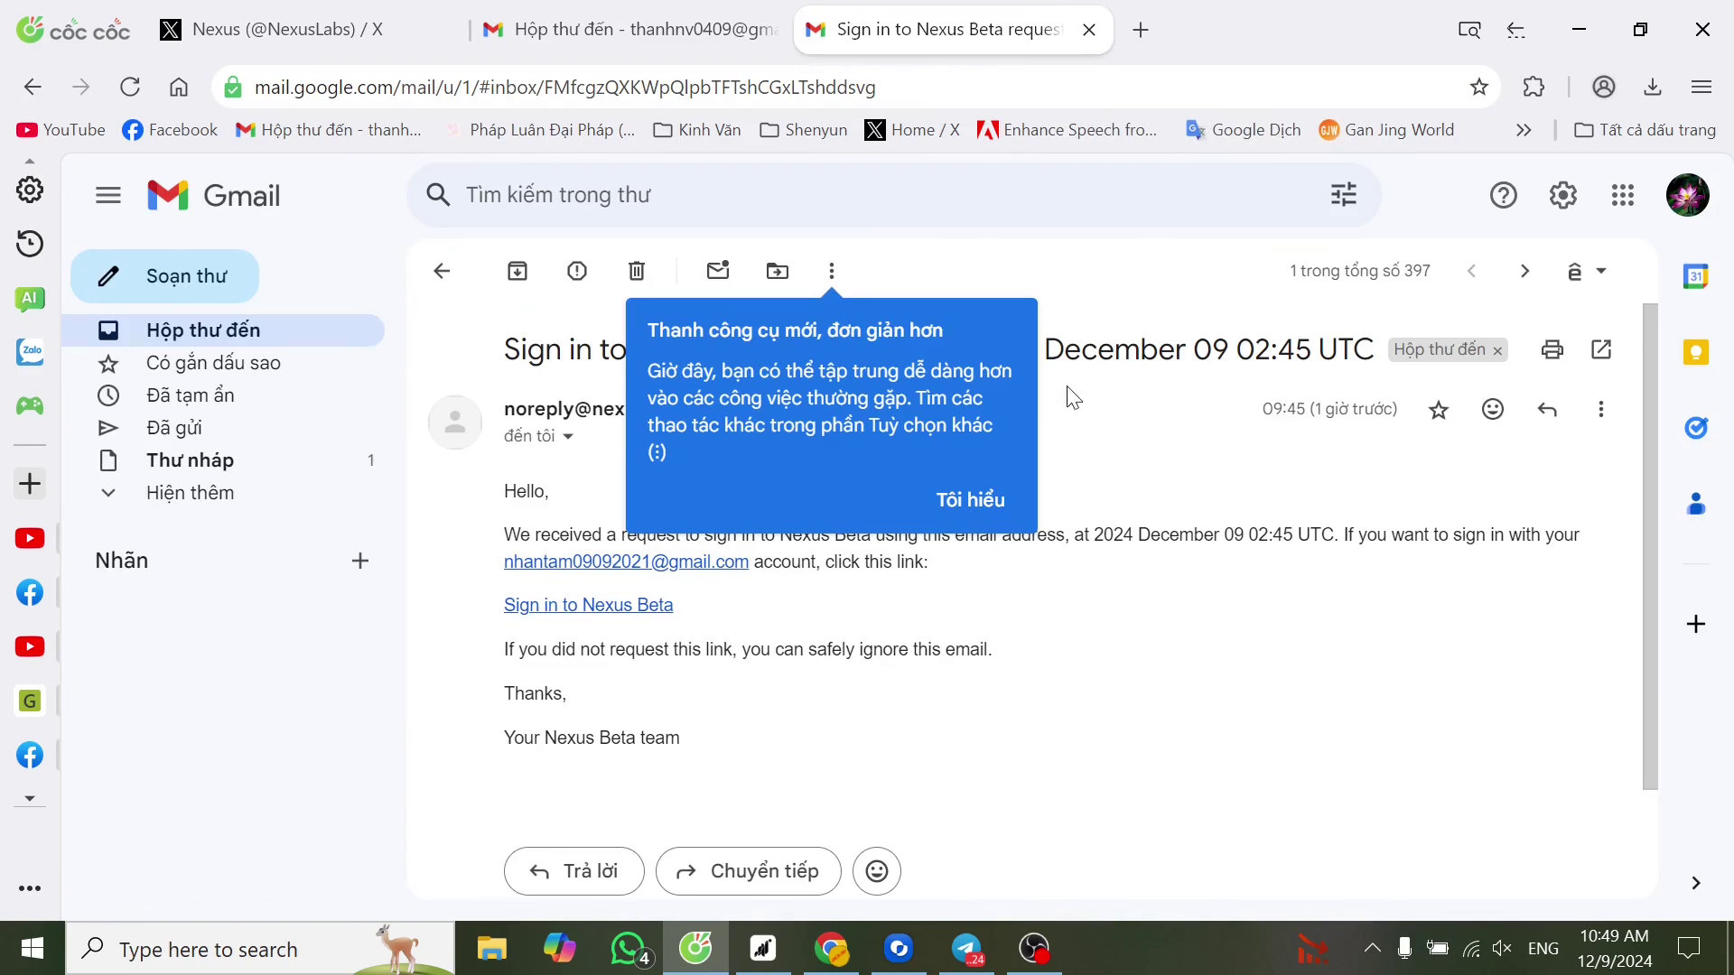
Switch back to Telegram's All Project chat with the Stream AI links
left_click(967, 949)
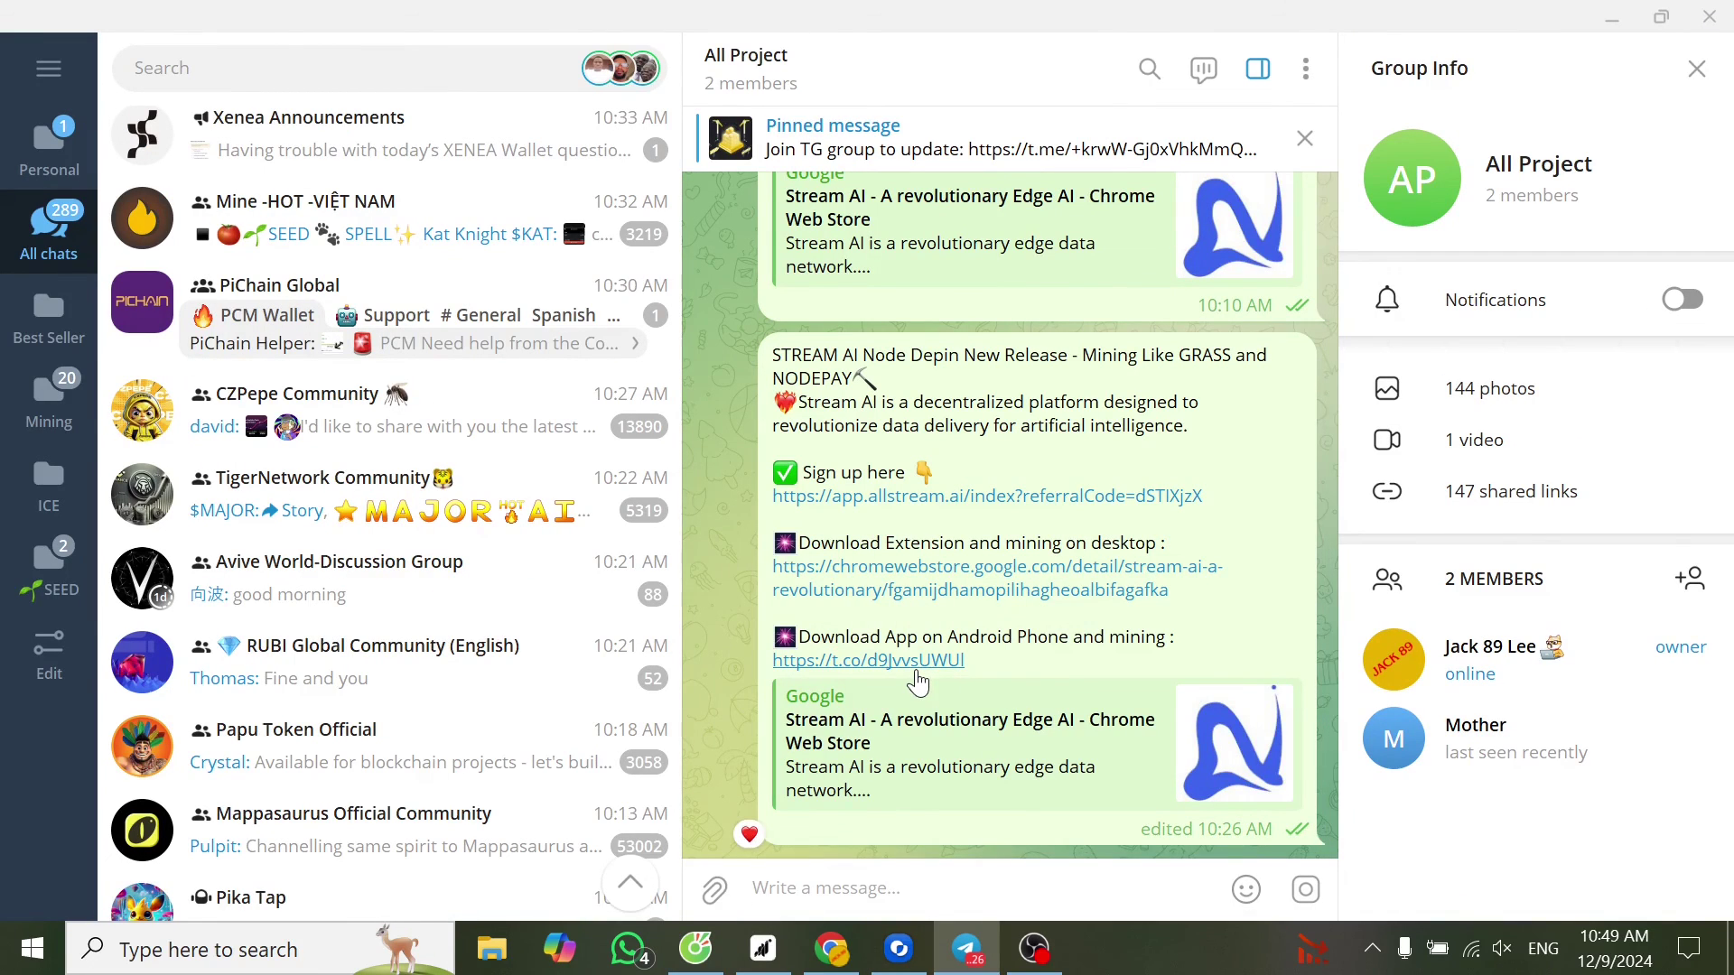